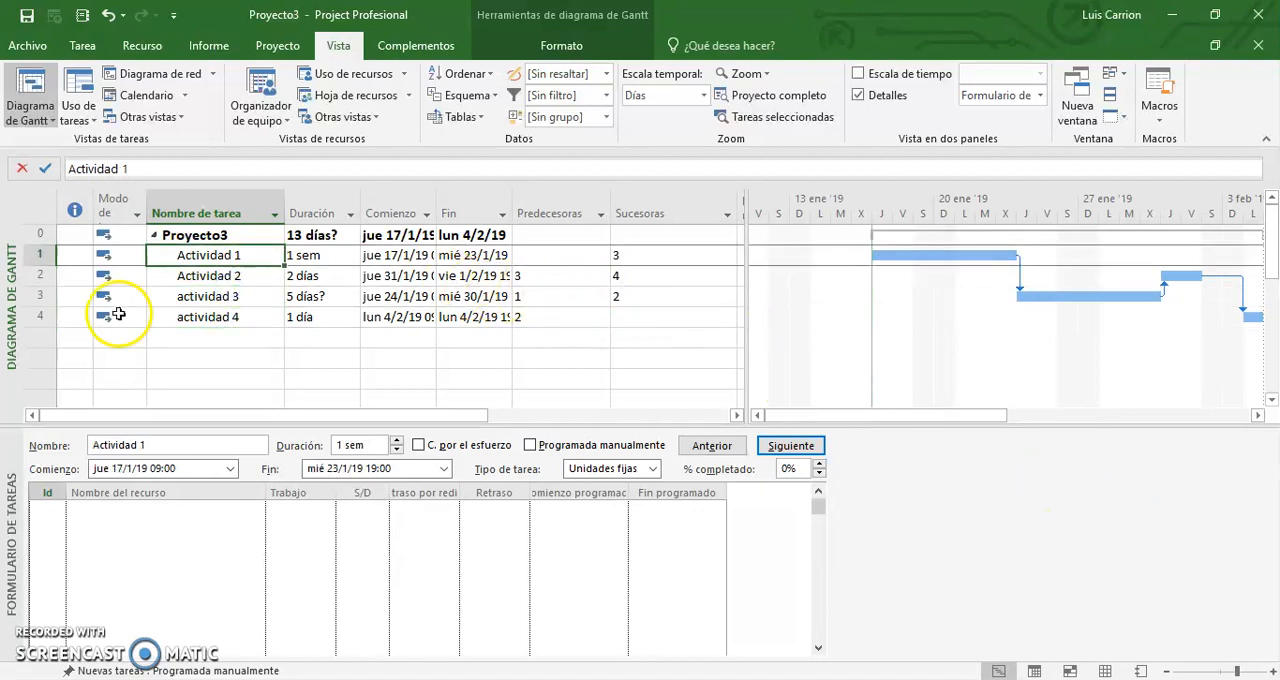
# Switch to the resource sheet (Hoja de recursos) and add a resource named Recurso 1.
pyautogui.click(83, 47)
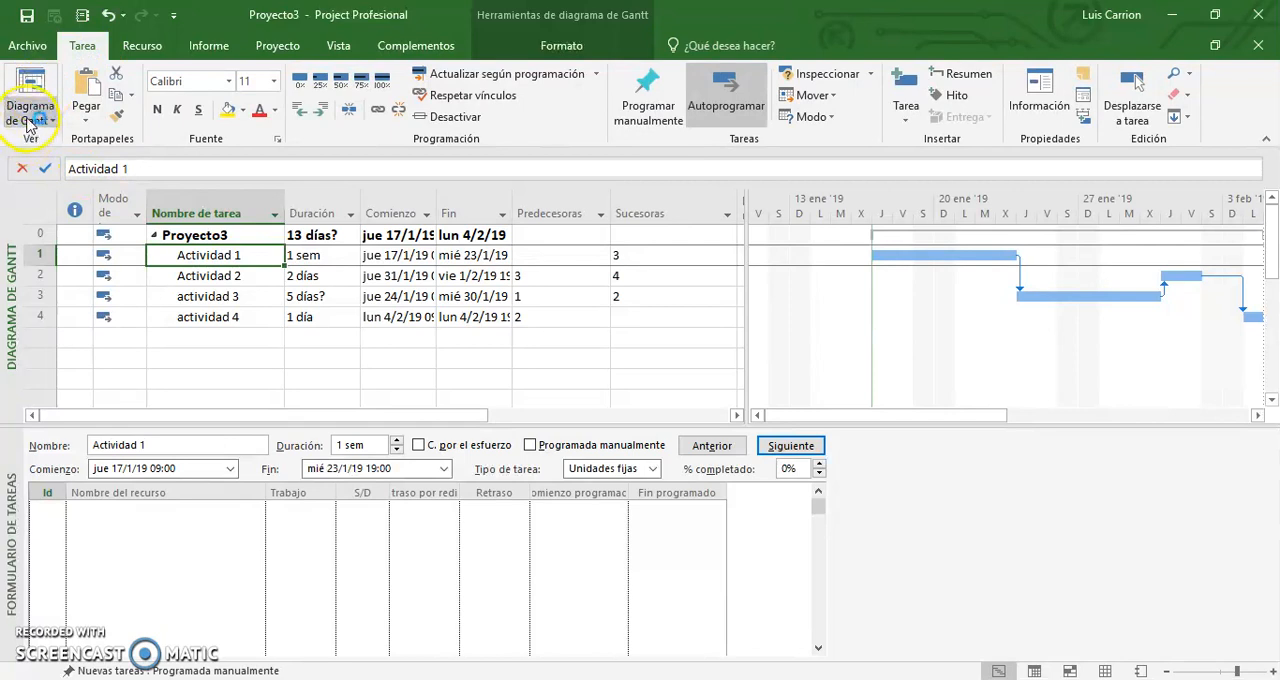
pyautogui.click(30, 120)
pyautogui.click(35, 366)
pyautogui.click(173, 217)
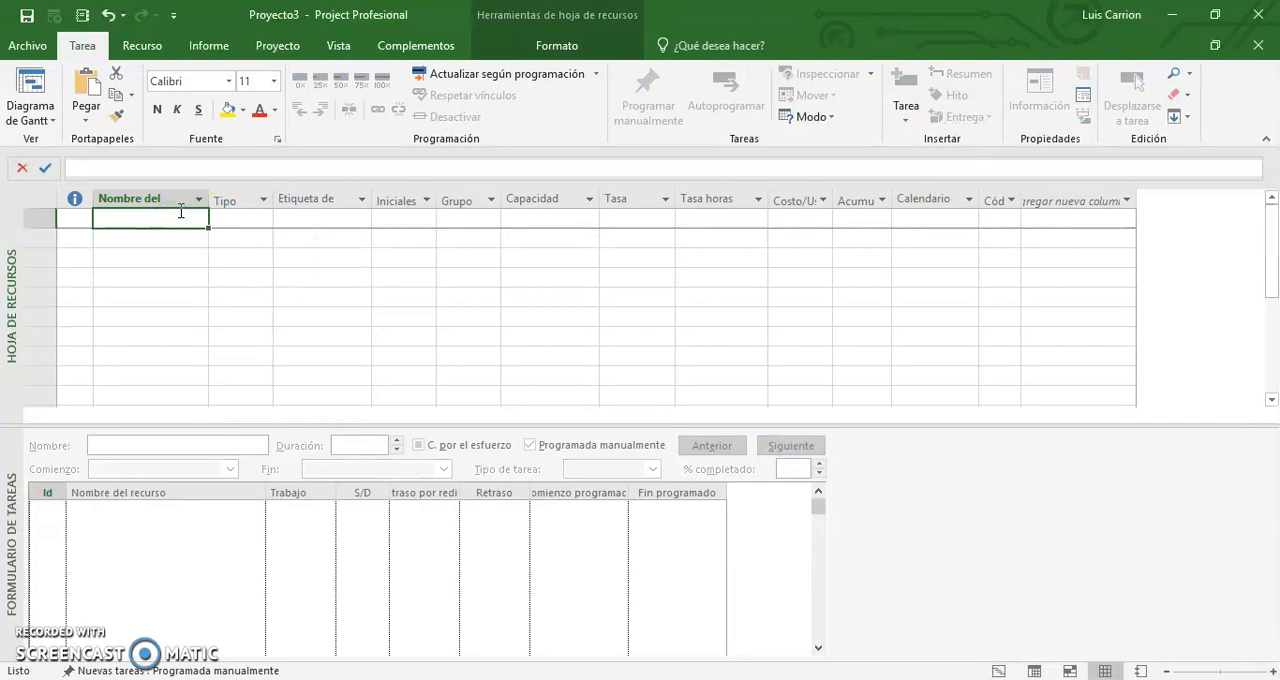
pyautogui.write('Rec')
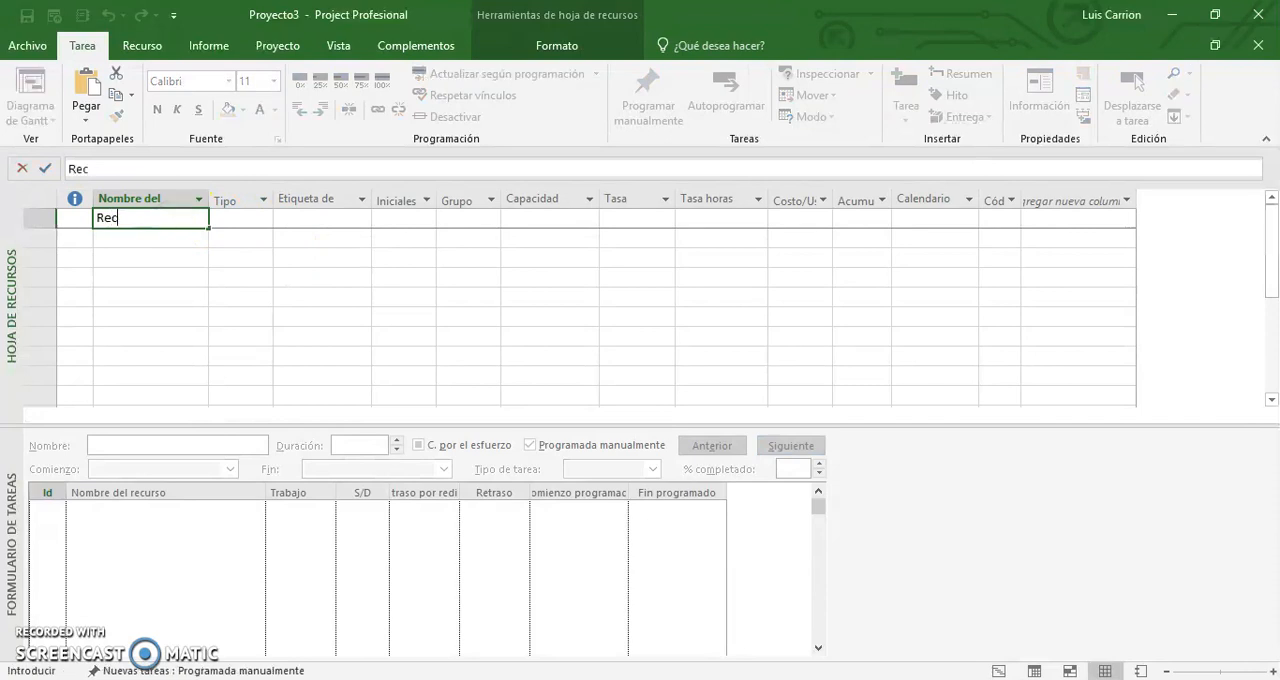
pyautogui.press('Return')
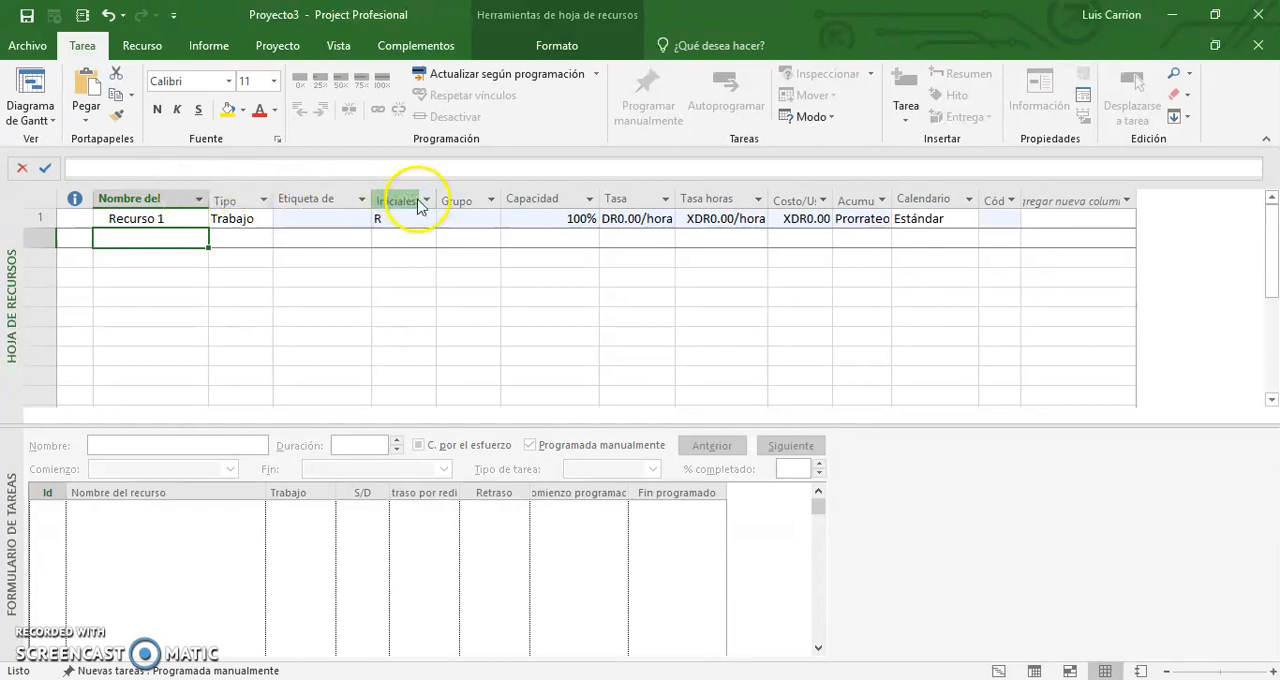
# Set the maximum capacity (Capacidad) of Recurso 1 to 50%.
pyautogui.click(567, 218)
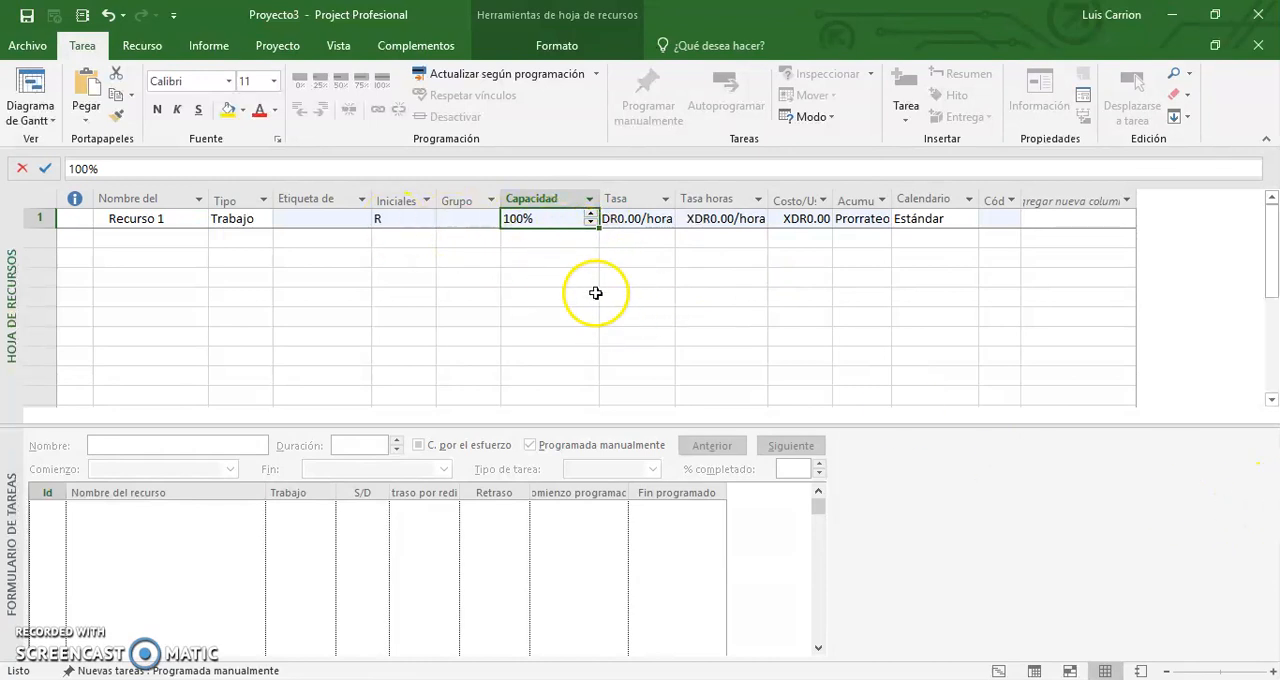
pyautogui.write('59')
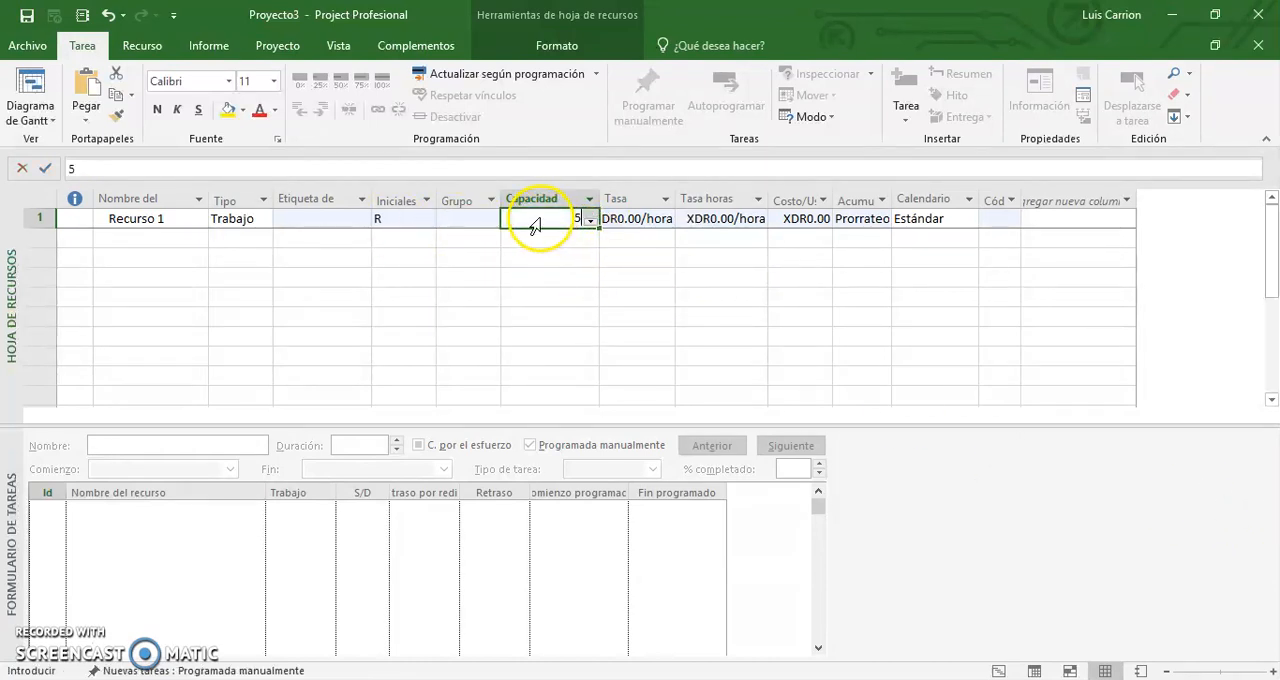
pyautogui.press('Return')
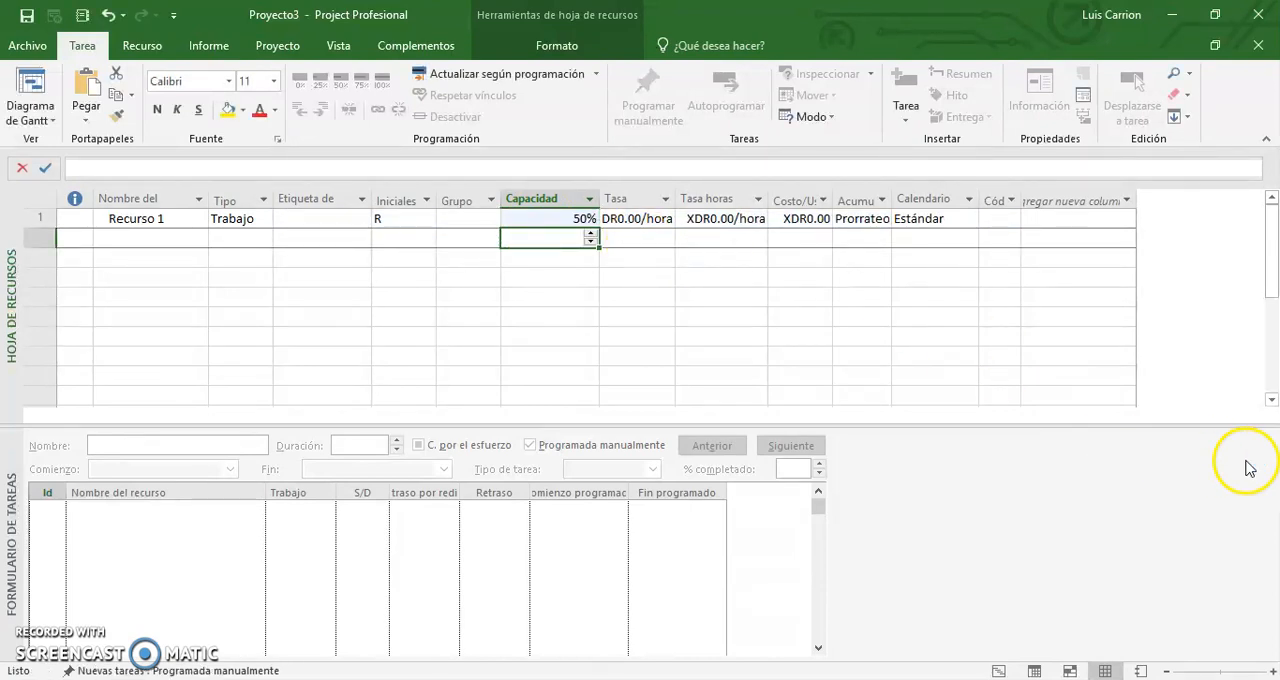
# Return to the Gantt chart, hide the task form pane, and widen the table to expose the Nombres de los recursos column.
pyautogui.click(31, 90)
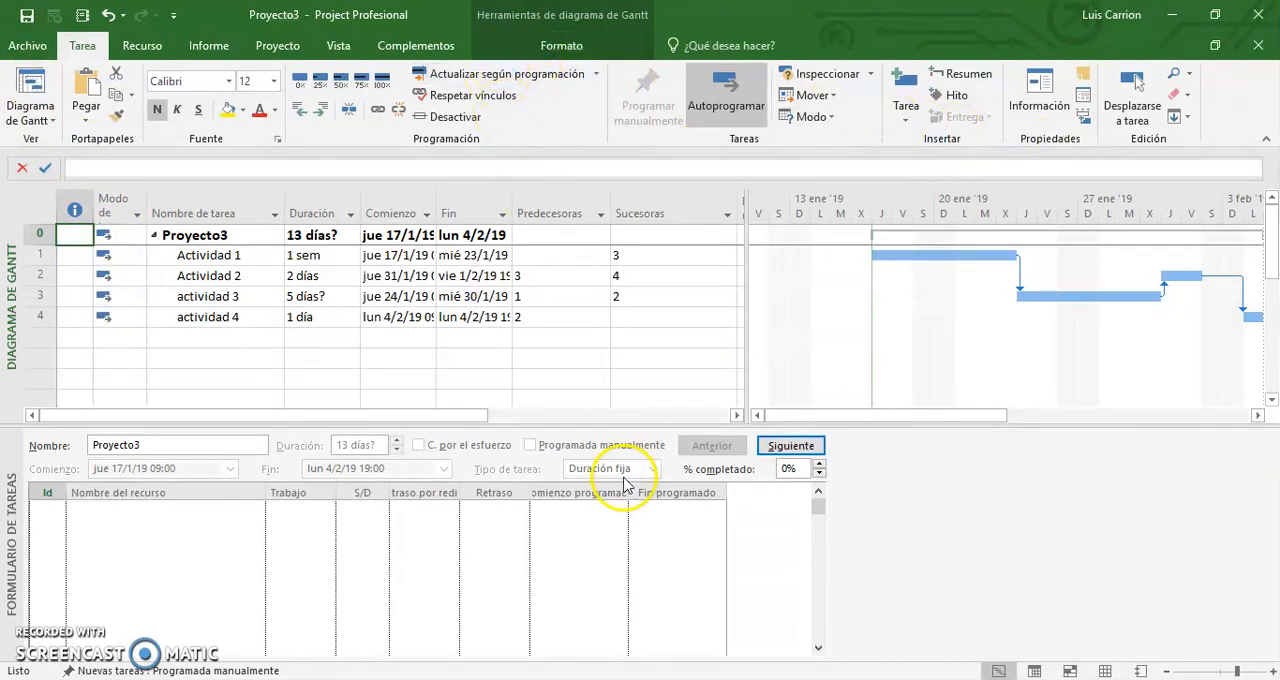
pyautogui.click(432, 47)
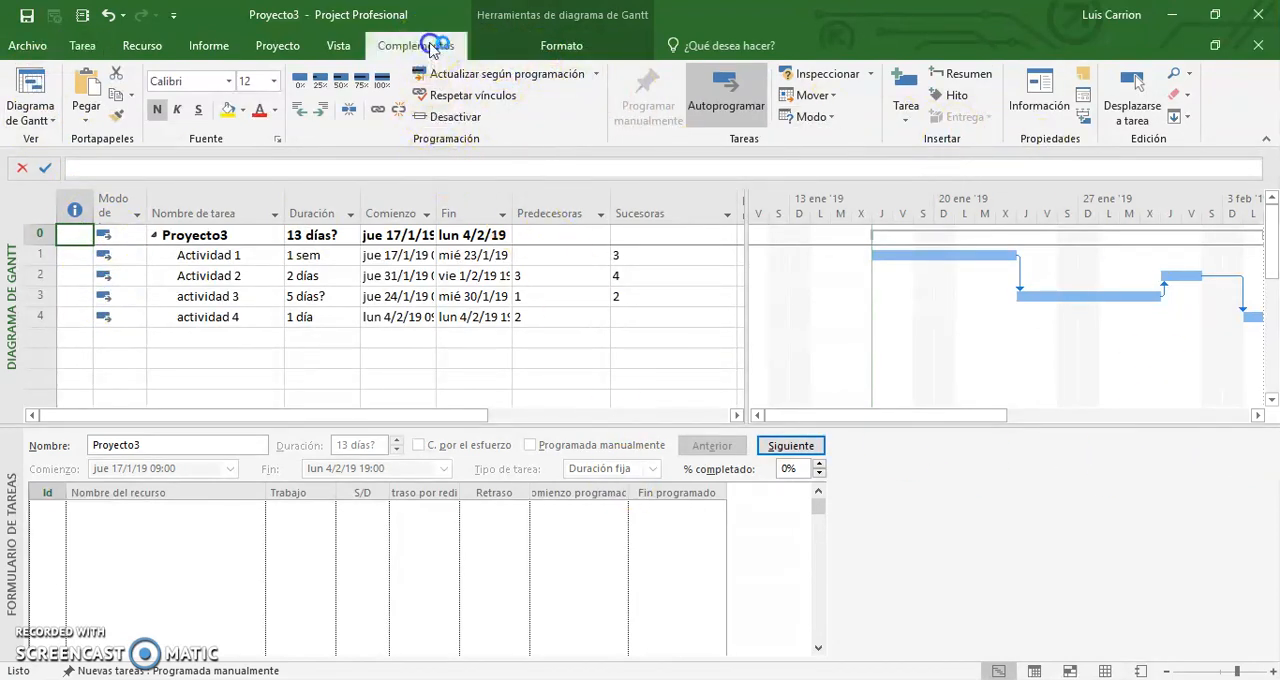
pyautogui.click(338, 46)
pyautogui.click(862, 98)
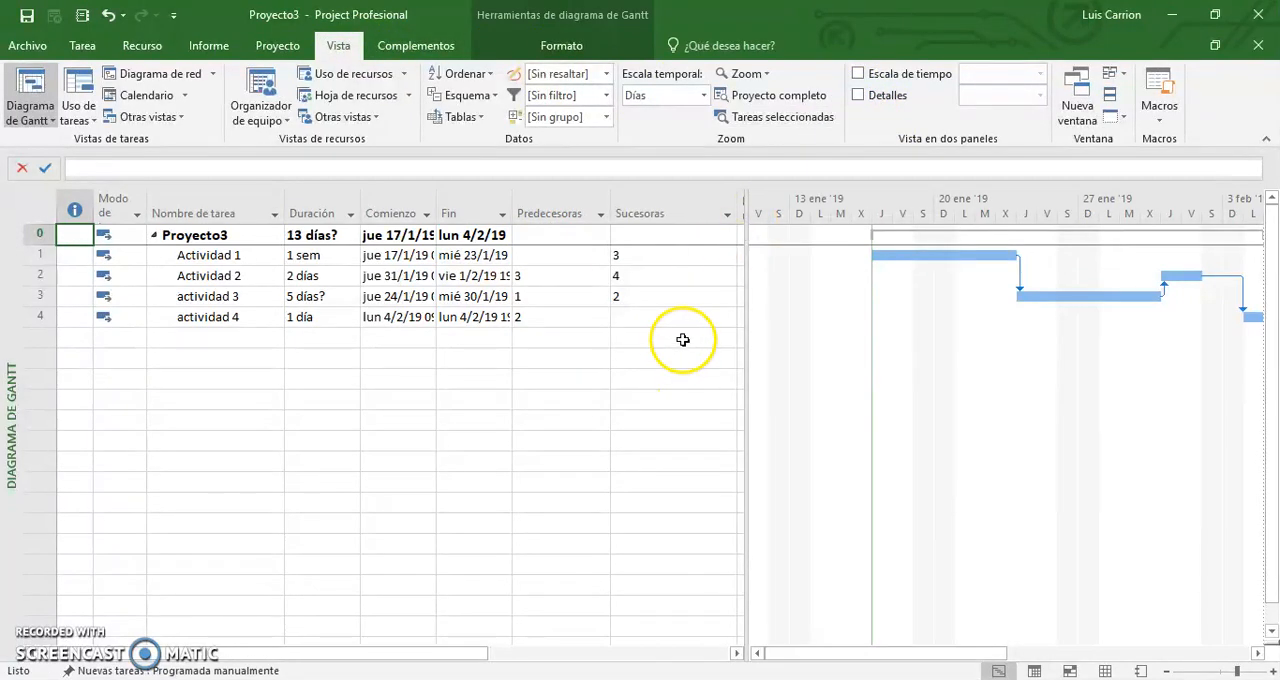
pyautogui.moveTo(744, 311); pyautogui.dragTo(930, 309)
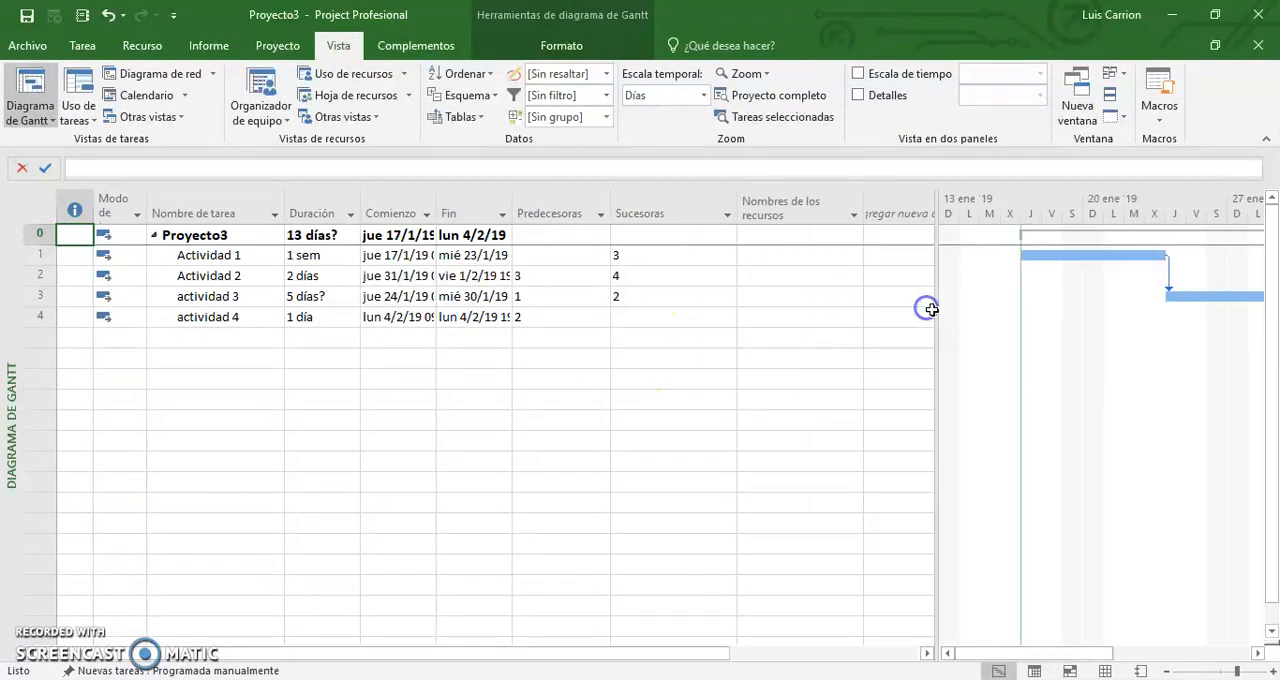
# Assign Recurso 1 to Actividad 1 in the resource names column.
pyautogui.click(810, 257)
pyautogui.click(855, 256)
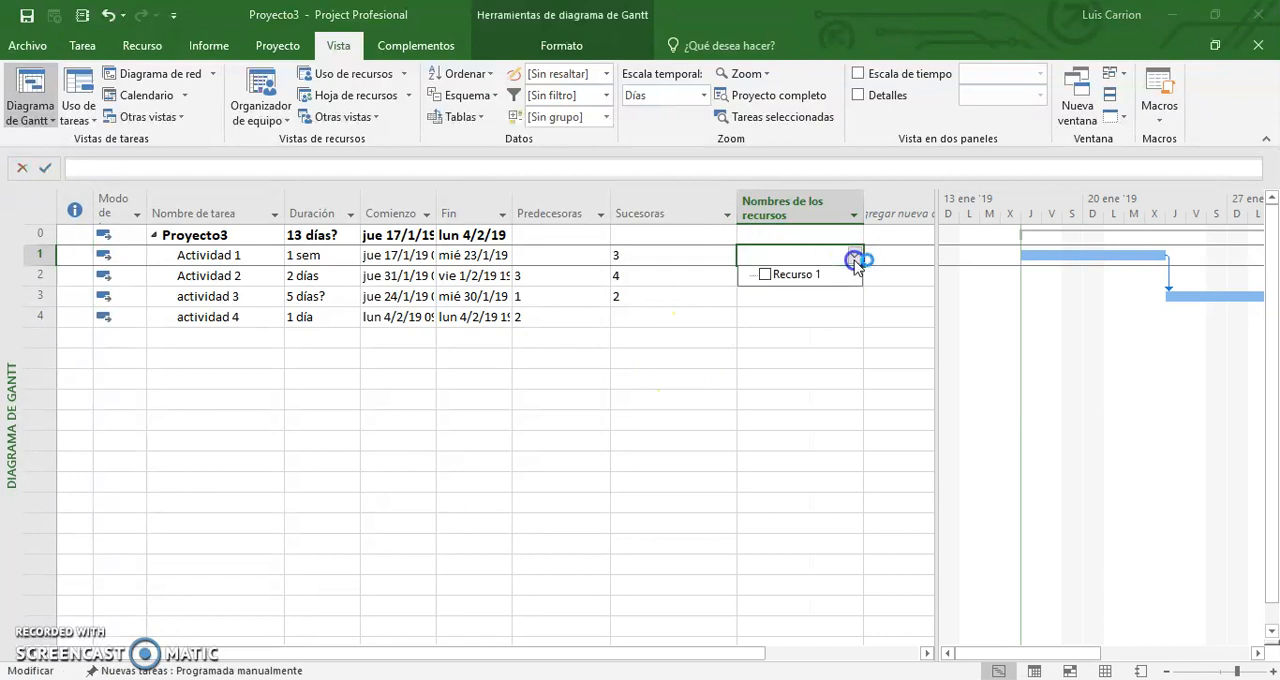
pyautogui.click(770, 280)
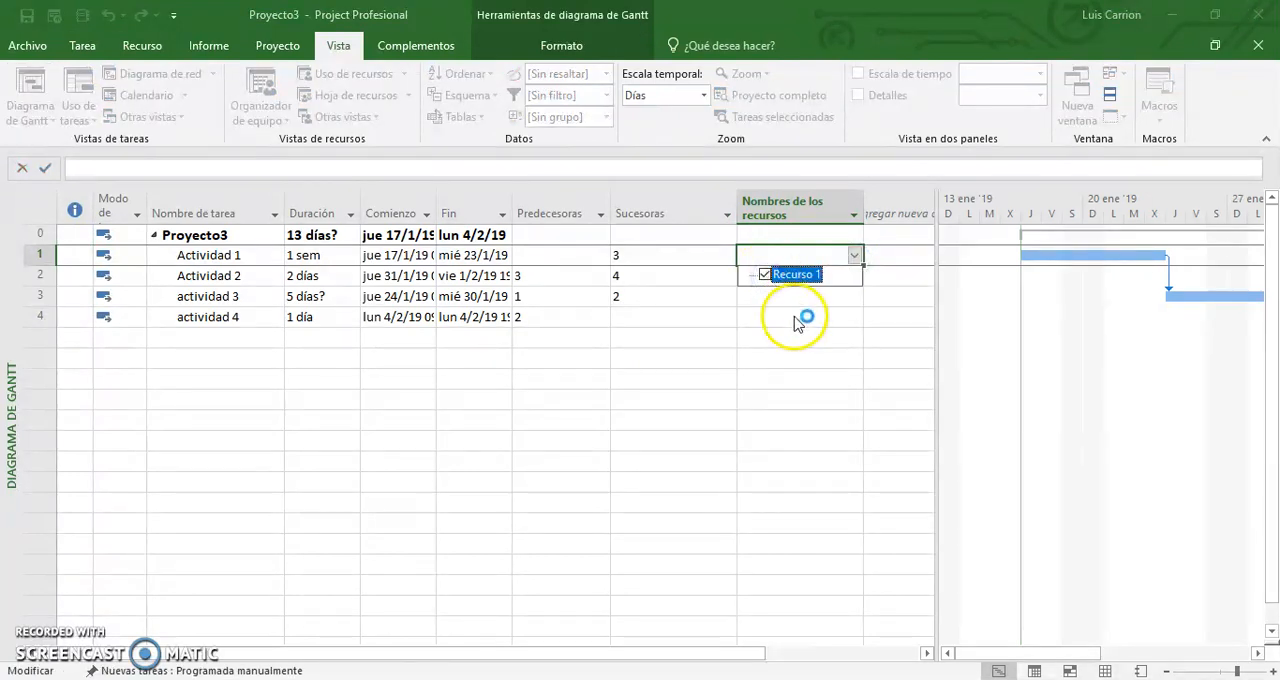
pyautogui.click(792, 312)
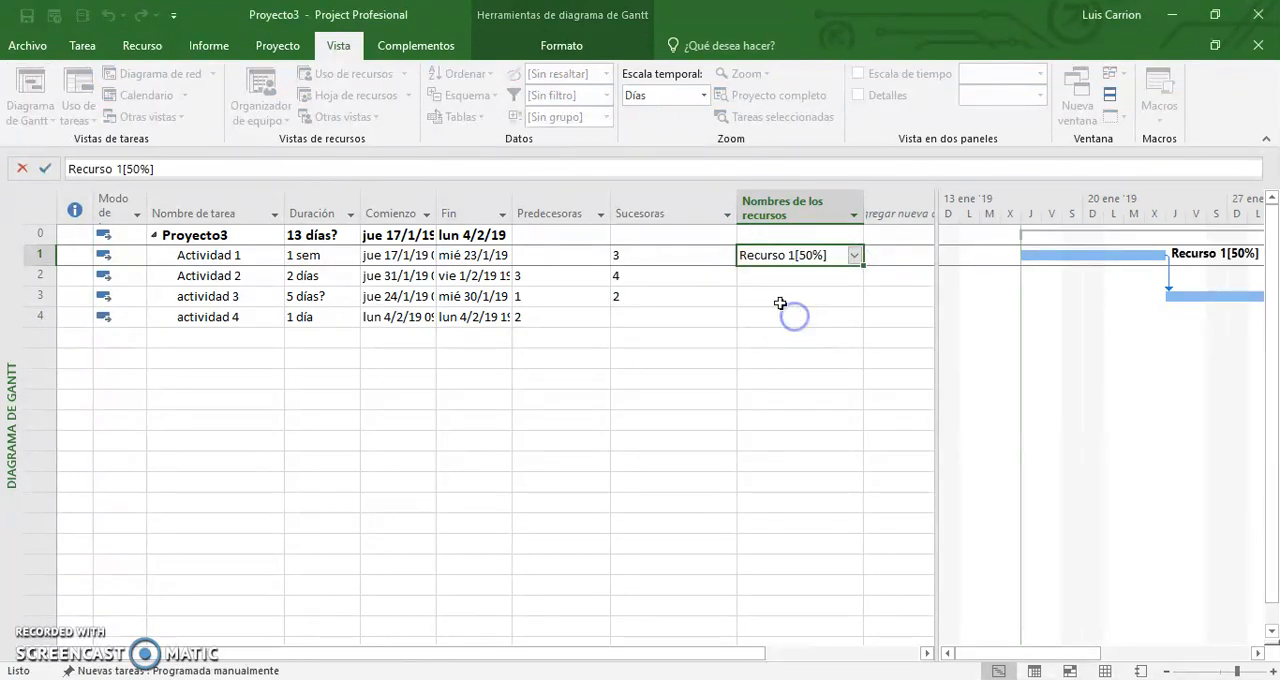
# Insert a Trabajo column before the Comienzo column in the task table.
pyautogui.rightClick(370, 198)
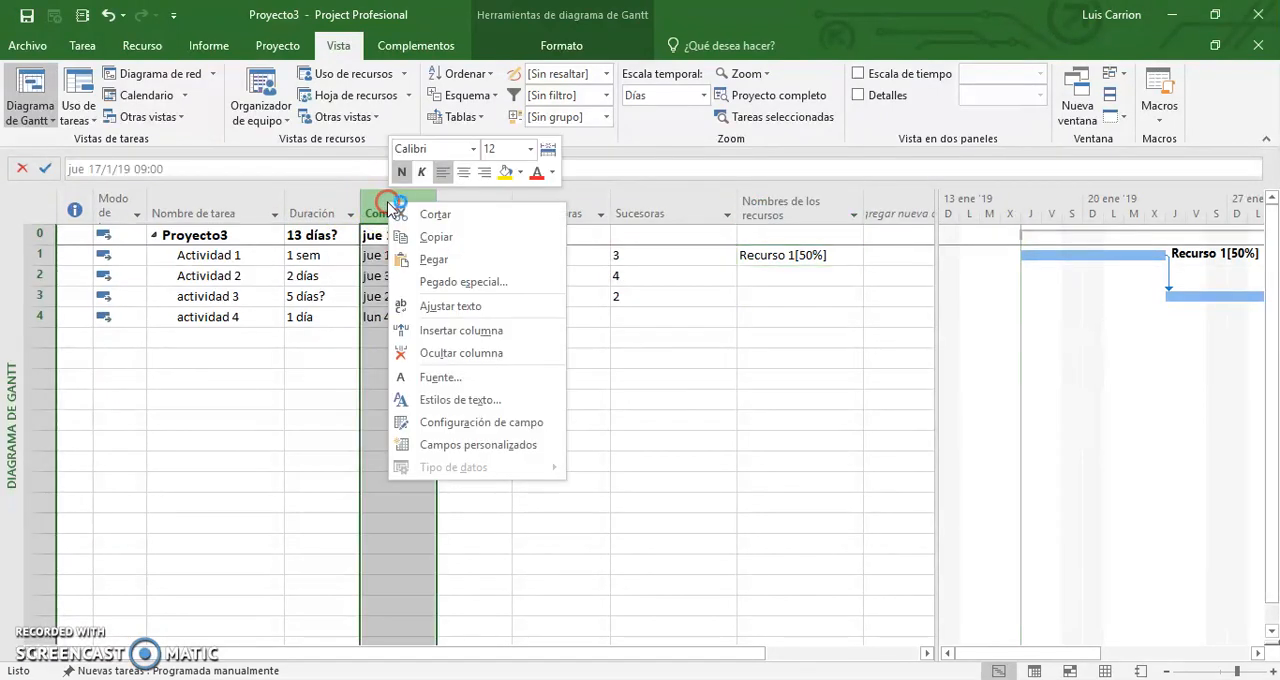
pyautogui.click(460, 330)
pyautogui.write('trabajo')
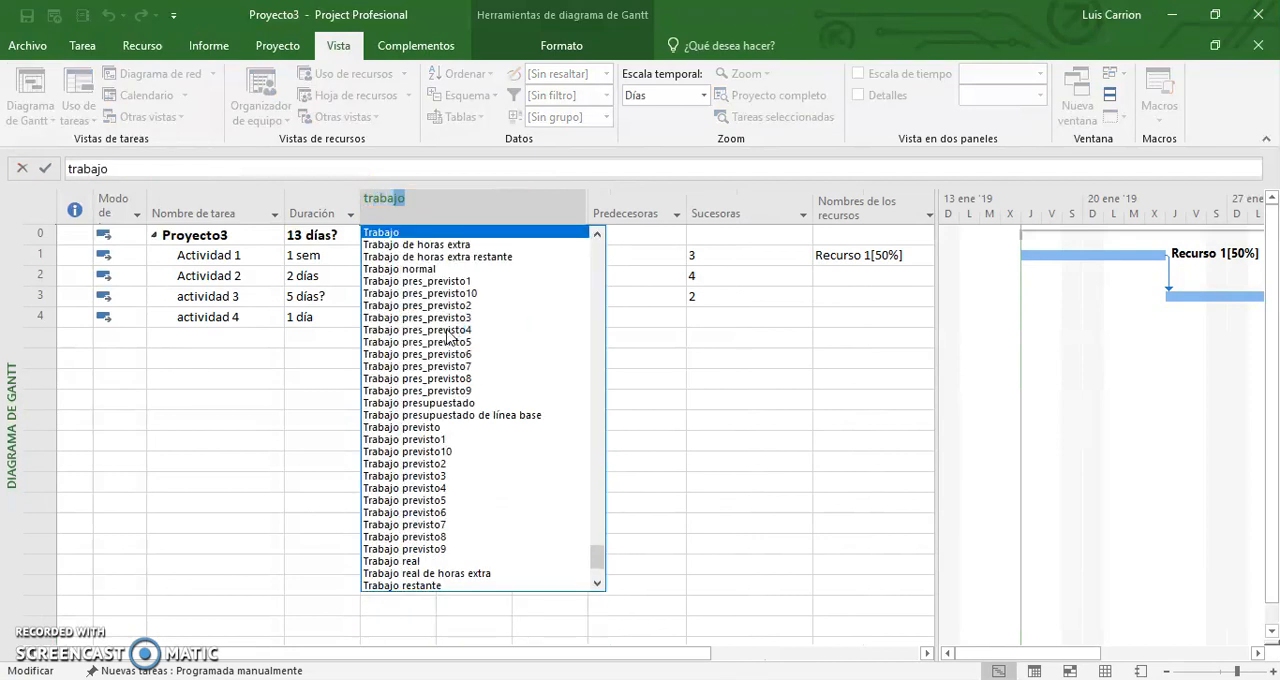
pyautogui.click(424, 233)
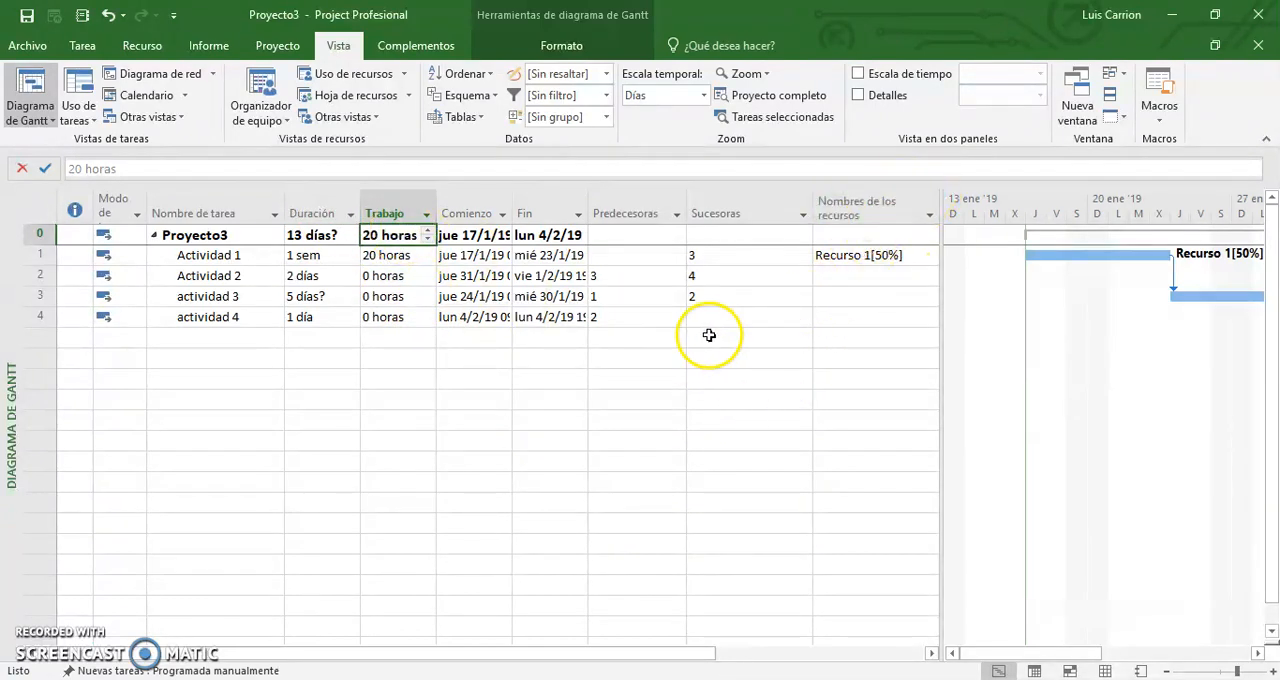
# Switch to the Tipos de tareas slide to review the task type rules, and return to Proyecto3.
pyautogui.hotkey('alt', 'Tab')
pyautogui.hotkey('alt', 'Tab')
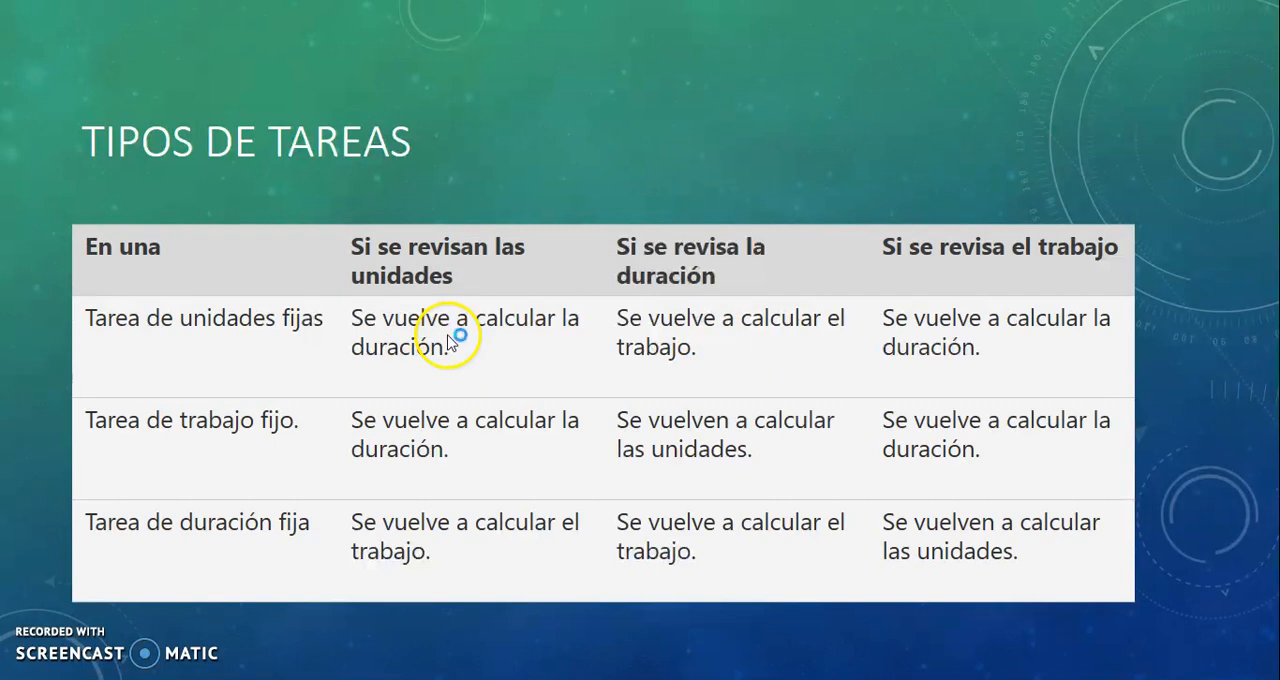
pyautogui.hotkey('alt', 'Tab')
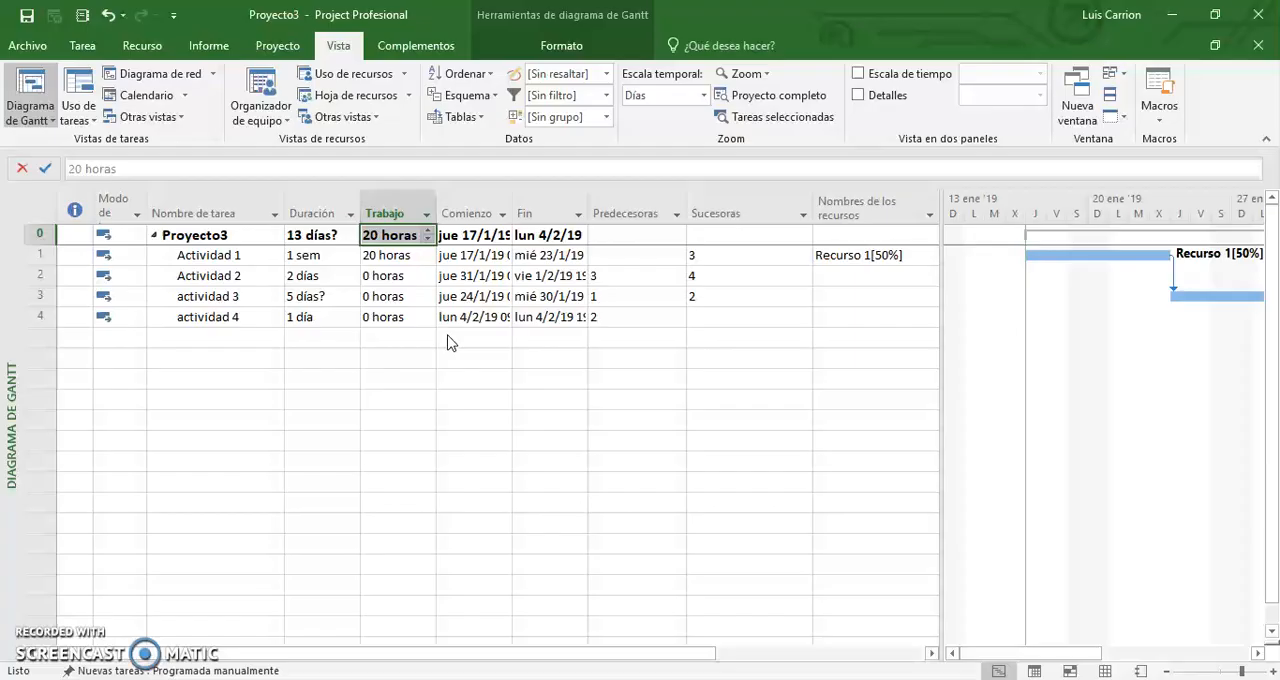
# Set the units of Recurso 1 on Actividad 1 to 100% in the task information, and slightly widen the task table.
pyautogui.click(888, 255)
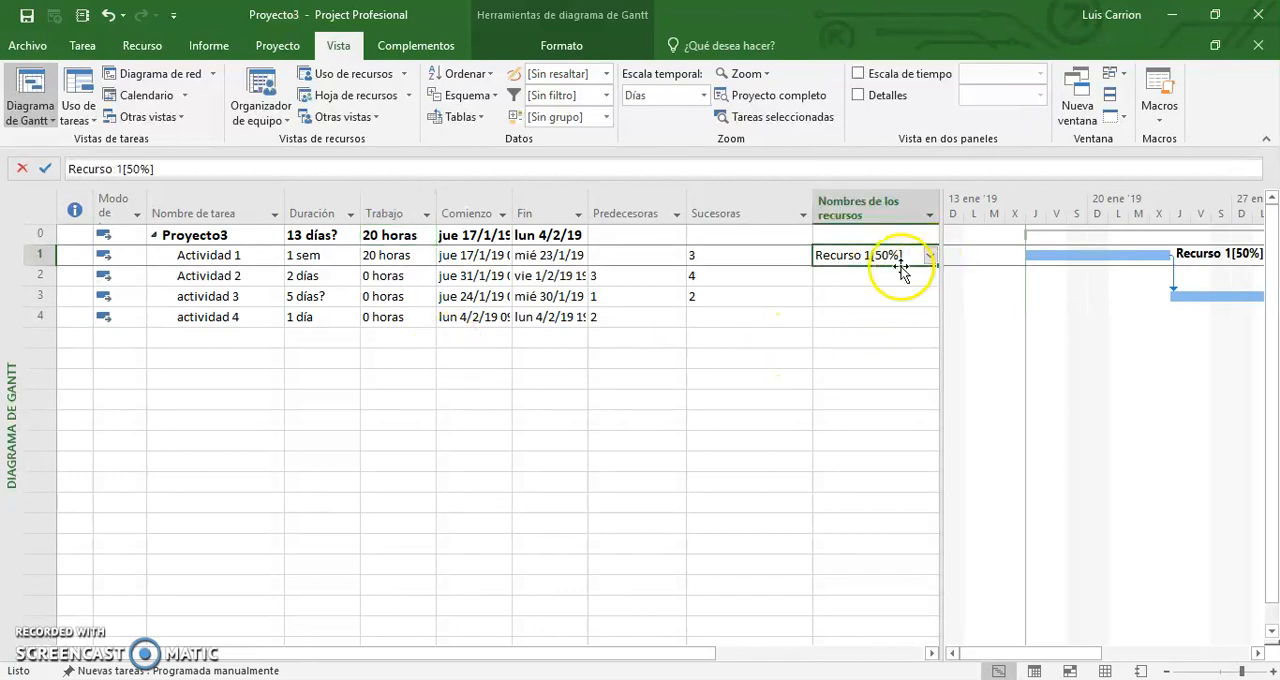
pyautogui.doubleClick(899, 258)
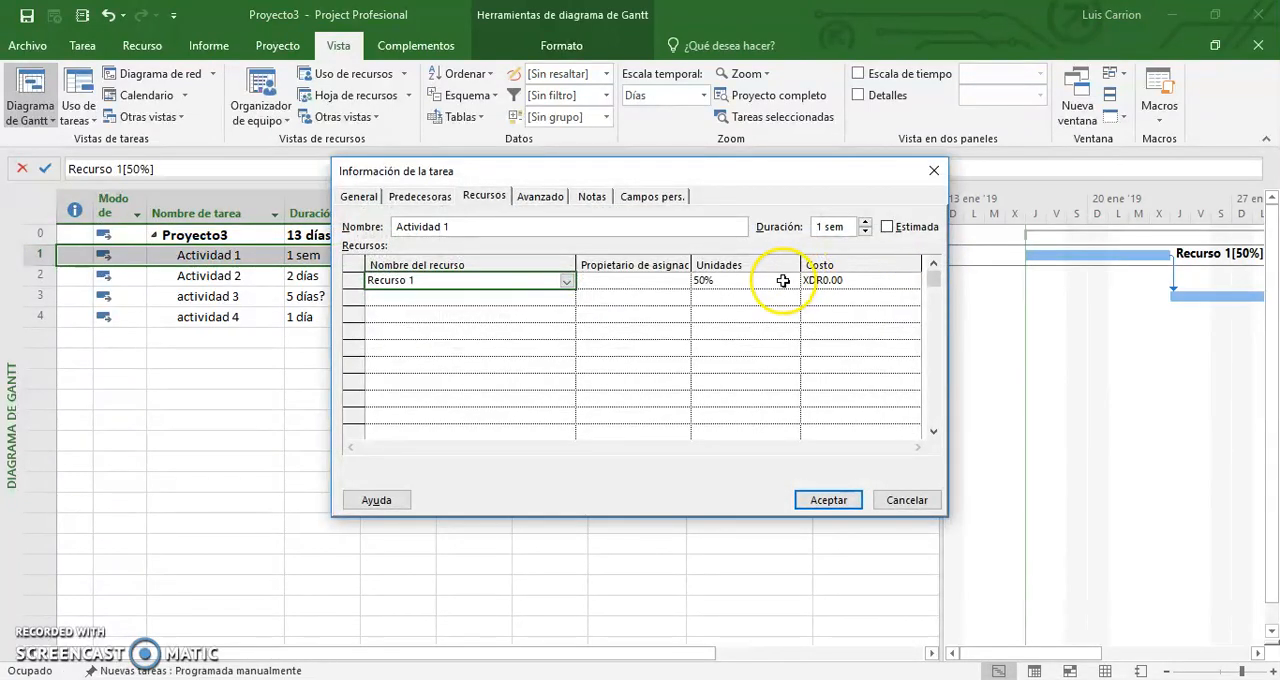
pyautogui.click(783, 281)
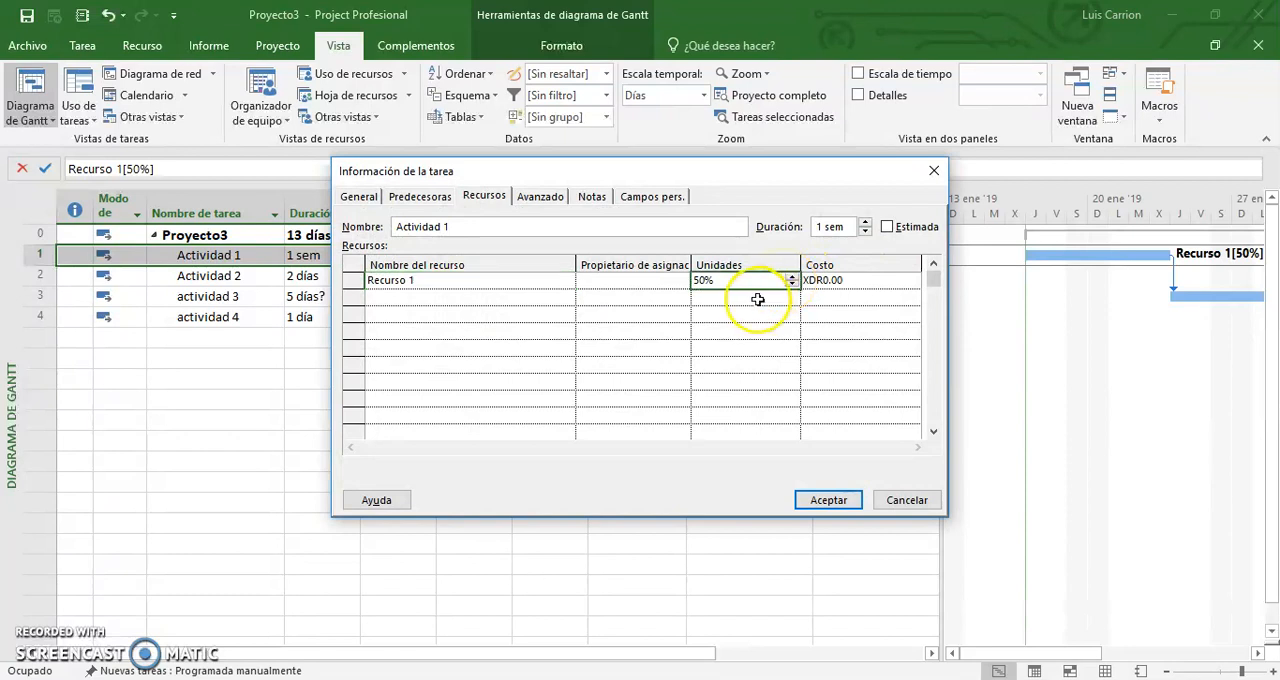
pyautogui.press('Return')
pyautogui.click(829, 500)
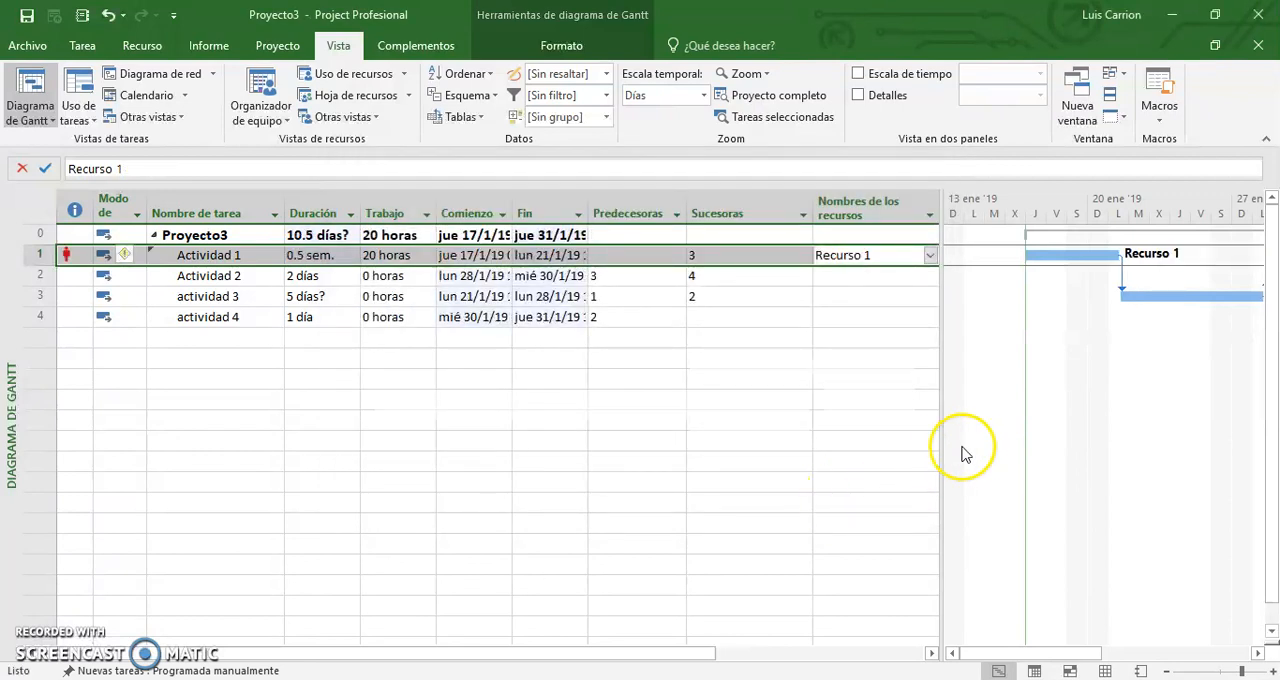
pyautogui.moveTo(943, 437); pyautogui.dragTo(963, 435)
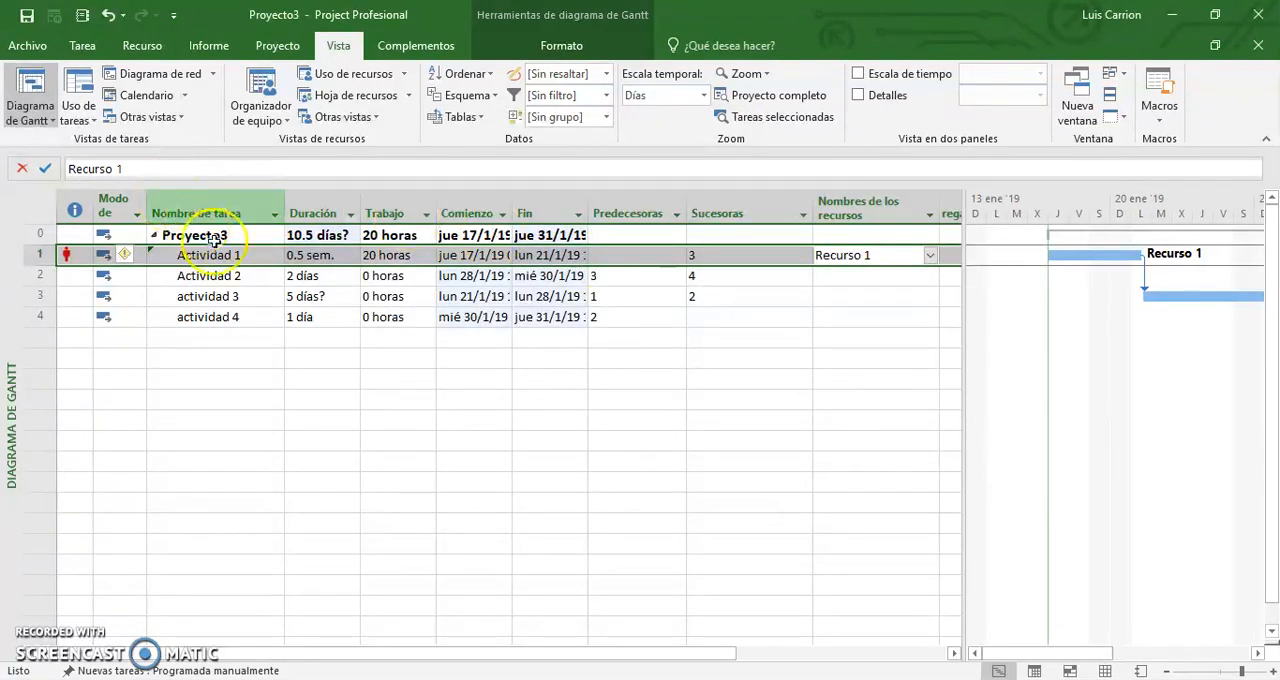
pyautogui.click(472, 357)
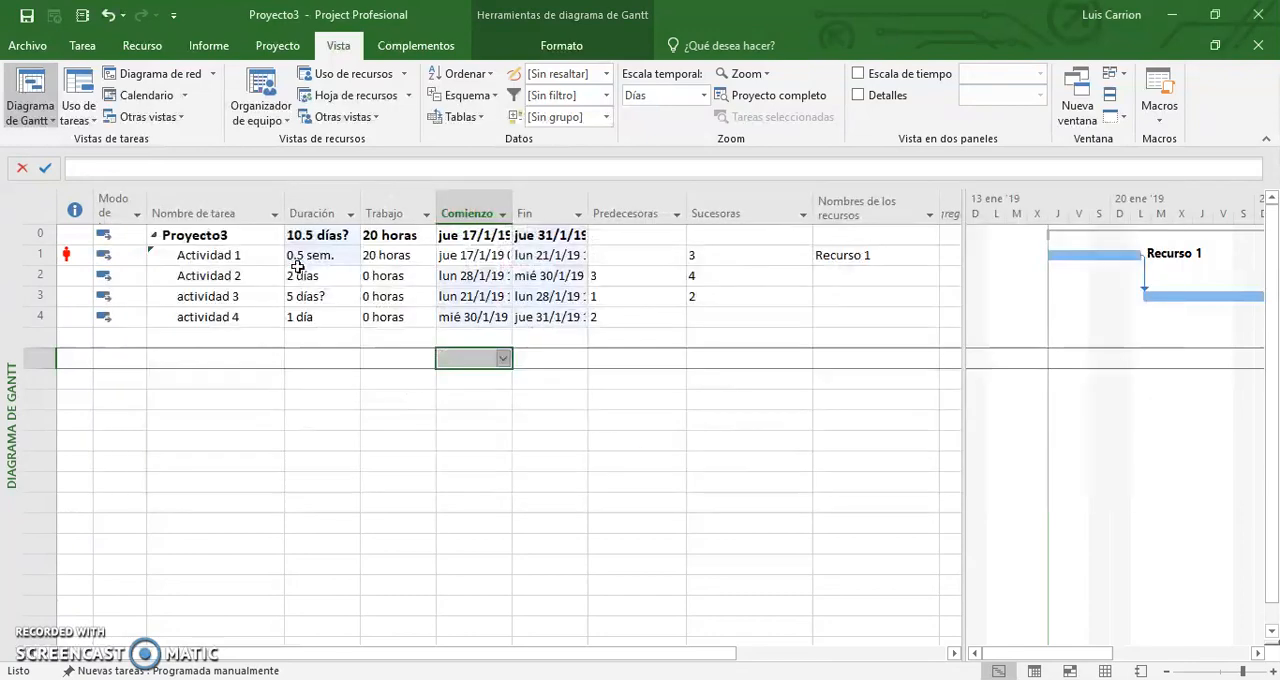
# Compare the recalculated task with the fixed-units row of the Tipos de tareas slide, and return to the Proyecto3 Gantt chart.
pyautogui.hotkey('alt', 'Tab')
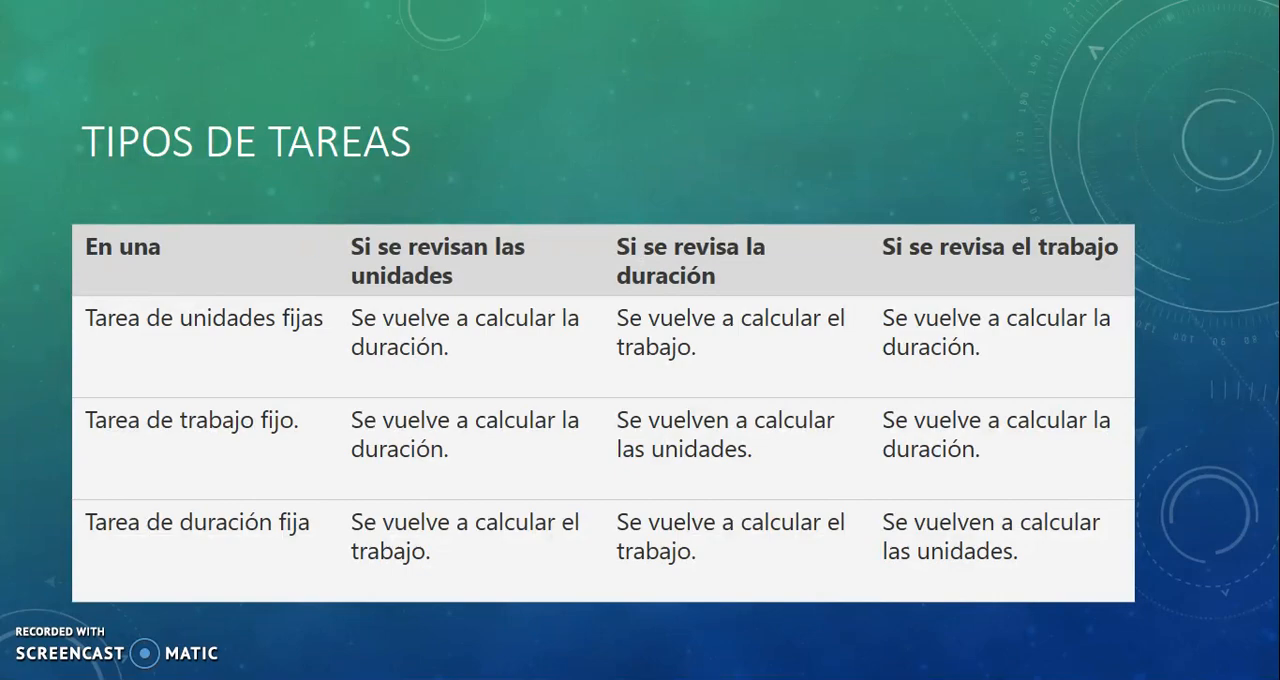
pyautogui.hotkey('alt', 'Tab')
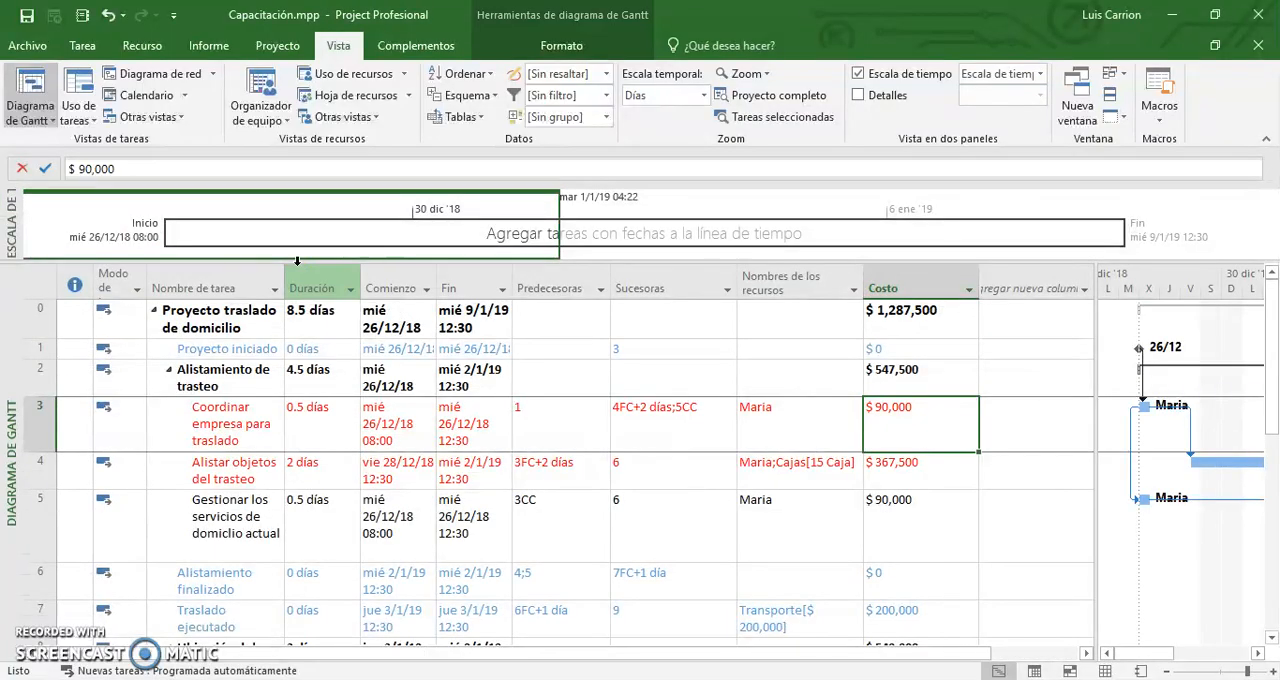
pyautogui.hotkey('alt', 'Tab')
pyautogui.press('Tab')
pyautogui.press('Tab')
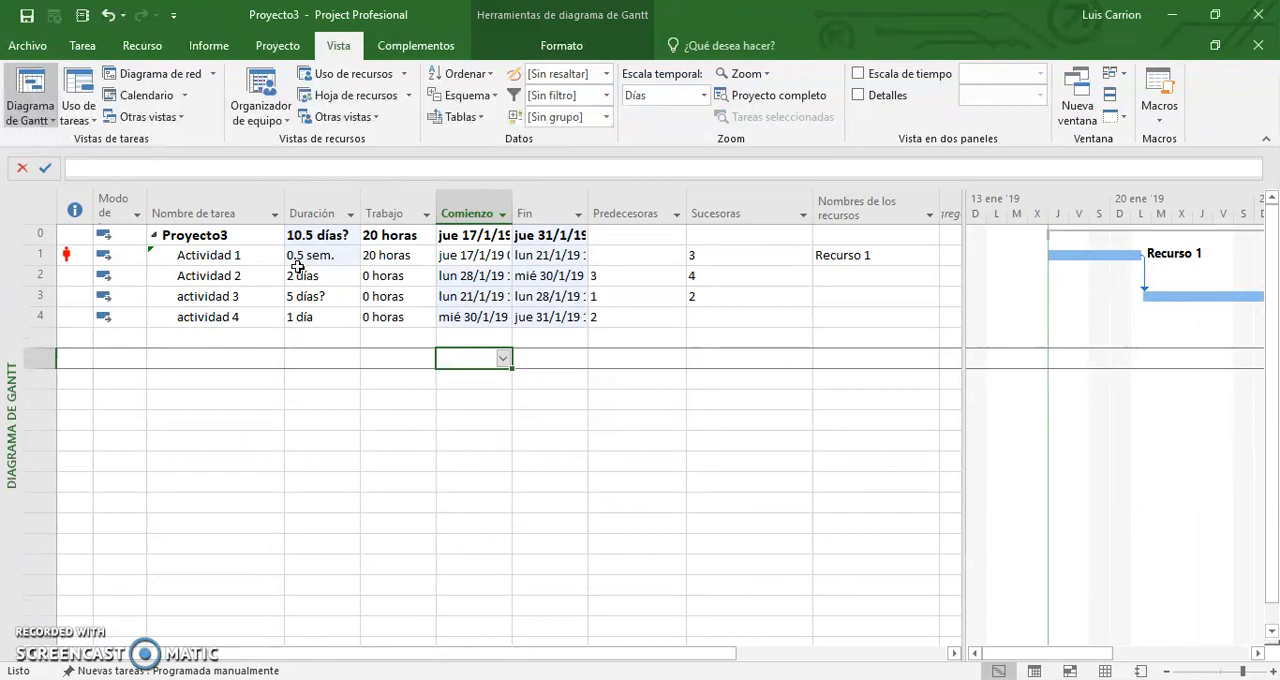
# Examine the overallocation indicator and the resource assignment of Actividad 1.
pyautogui.click(836, 258)
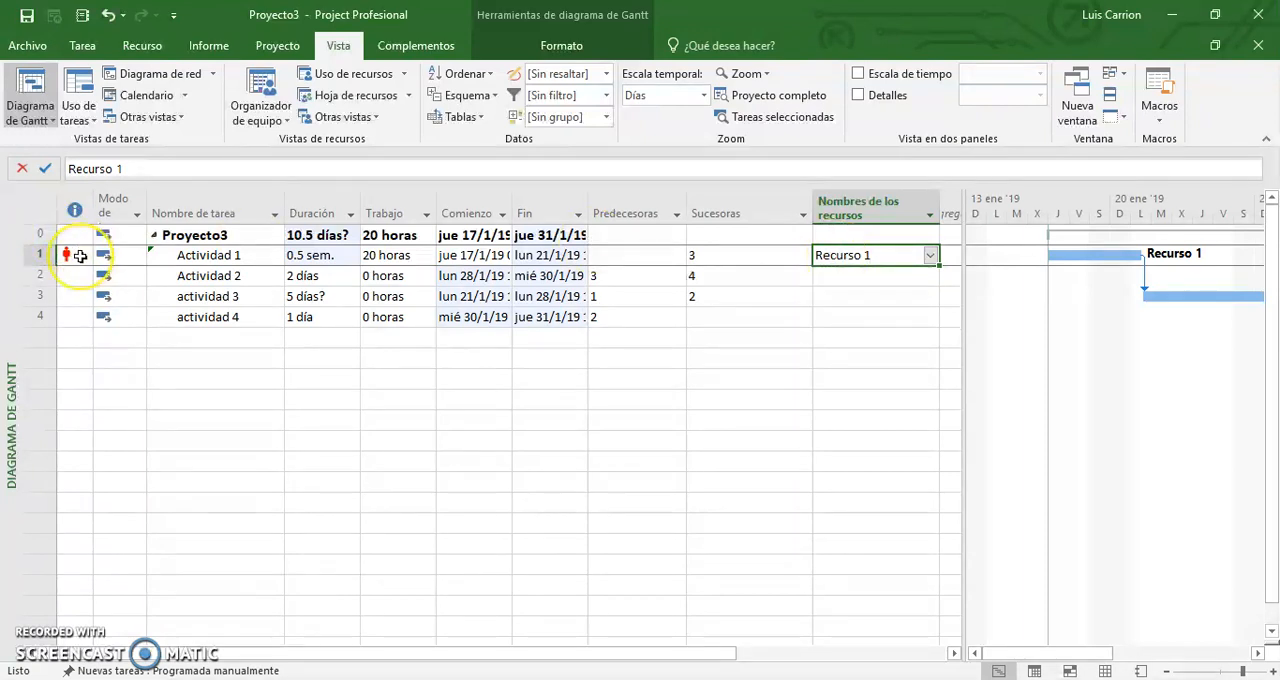
pyautogui.moveTo(80, 256)
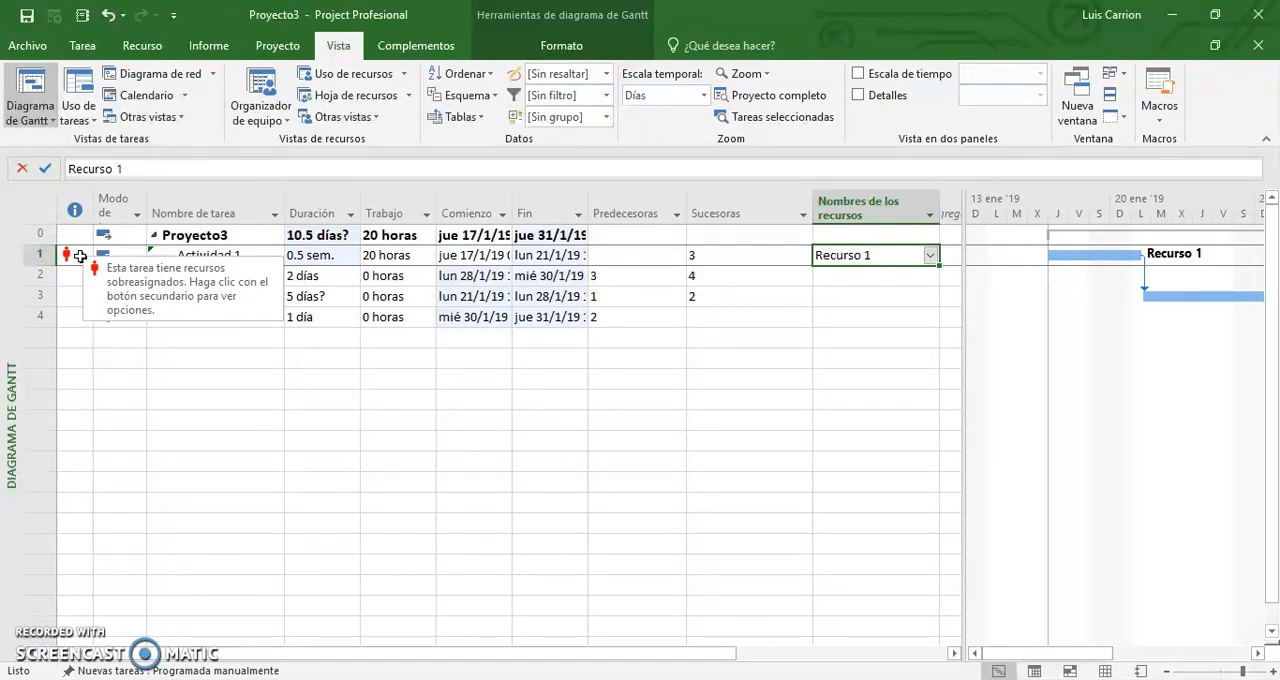
pyautogui.click(887, 257)
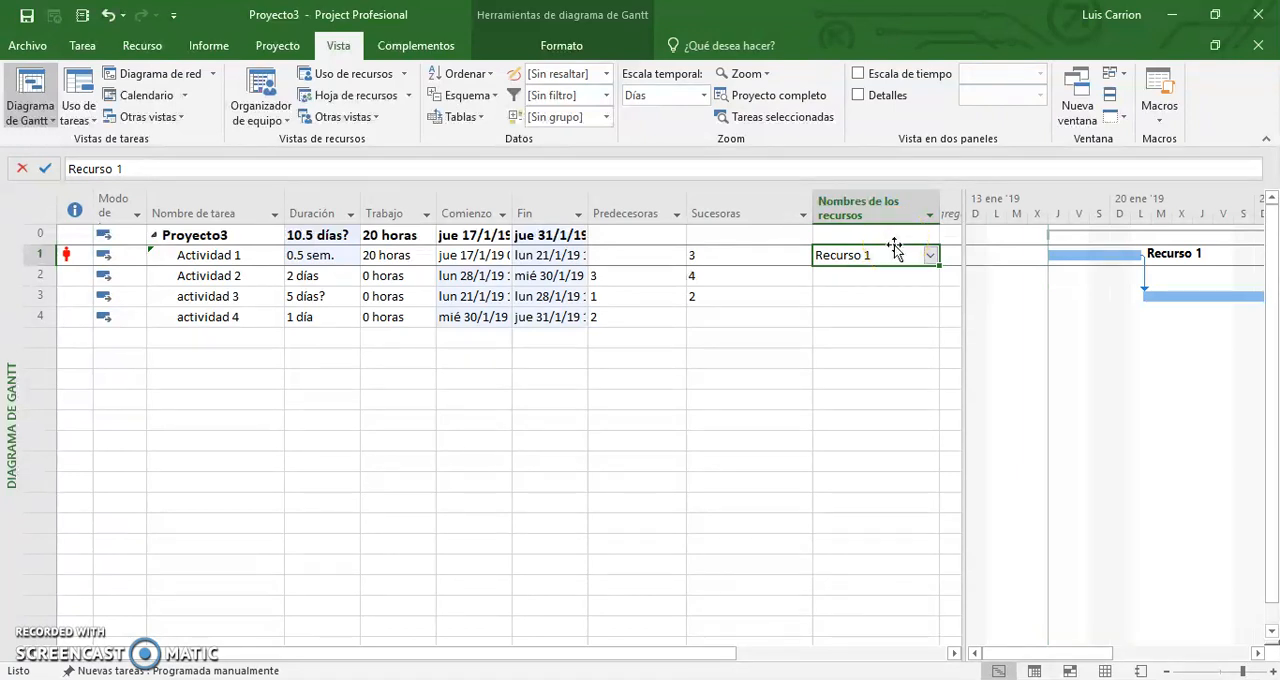
# Switch to the resource sheet and set the maximum capacity of Recurso 1 to 100%.
pyautogui.click(82, 45)
pyautogui.click(36, 88)
pyautogui.click(30, 115)
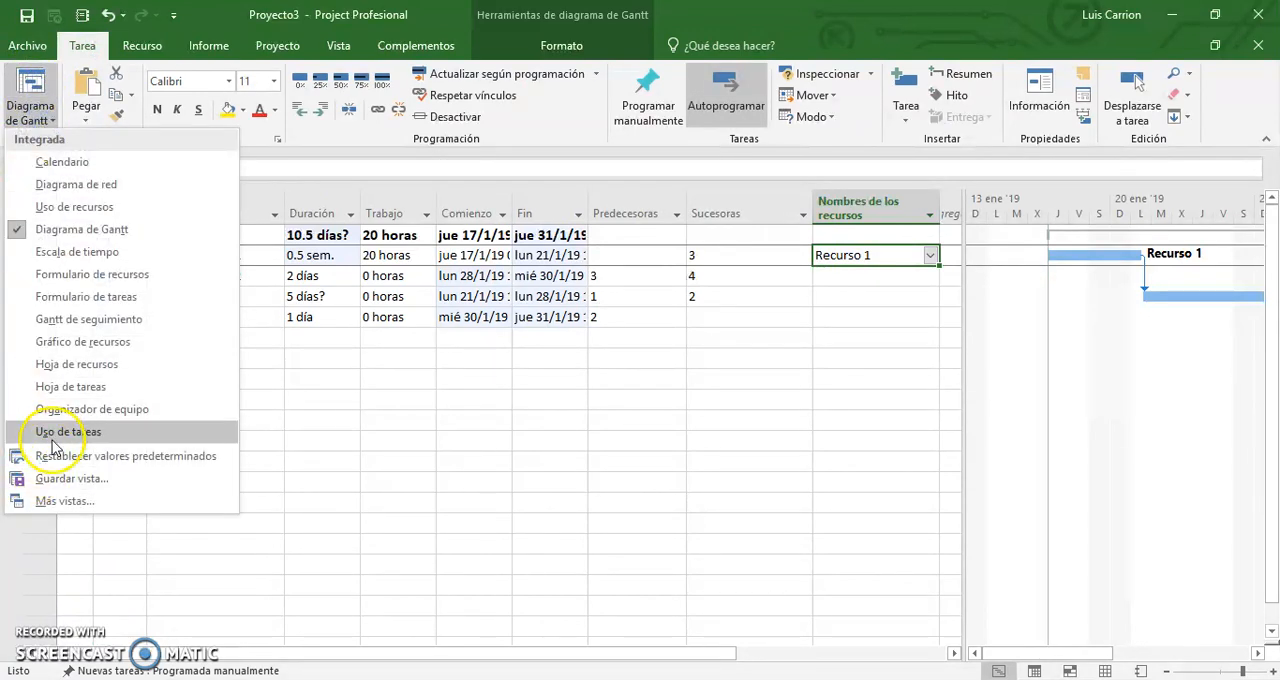
pyautogui.click(80, 364)
pyautogui.click(566, 218)
pyautogui.write('100')
pyautogui.press('Return')
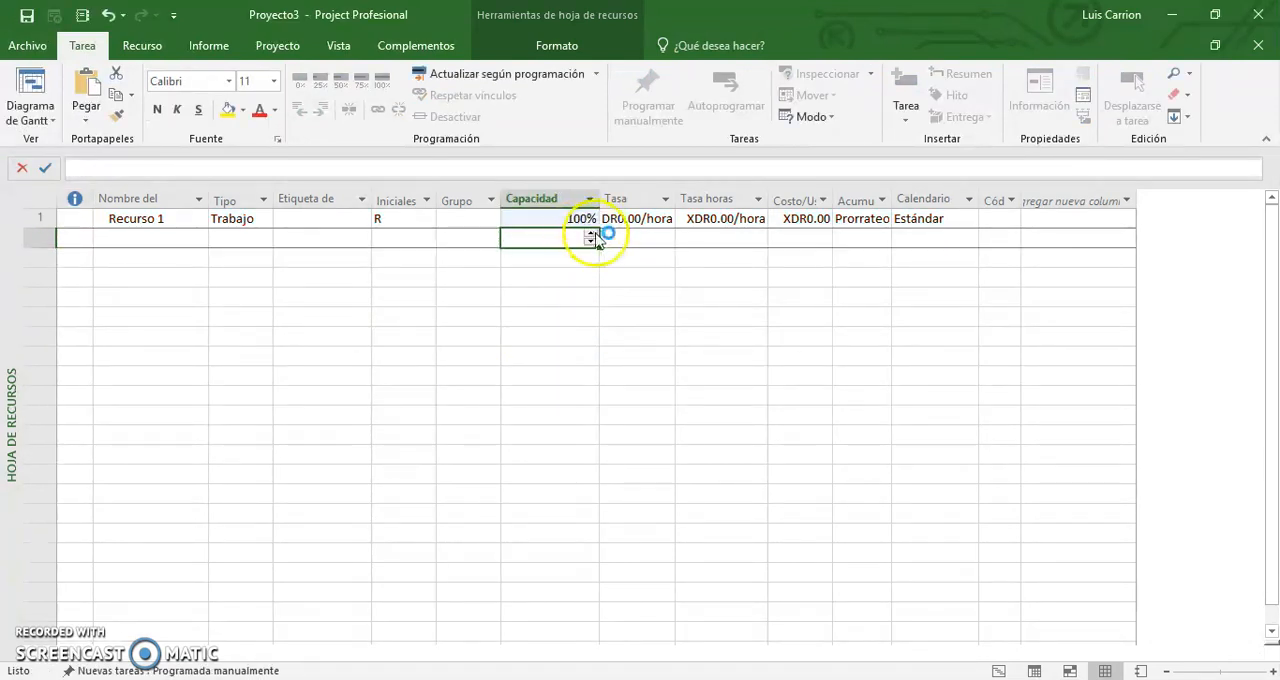
# Return to the Gantt chart and select the resource assignment of Actividad 1.
pyautogui.click(30, 85)
pyautogui.click(40, 255)
pyautogui.click(852, 256)
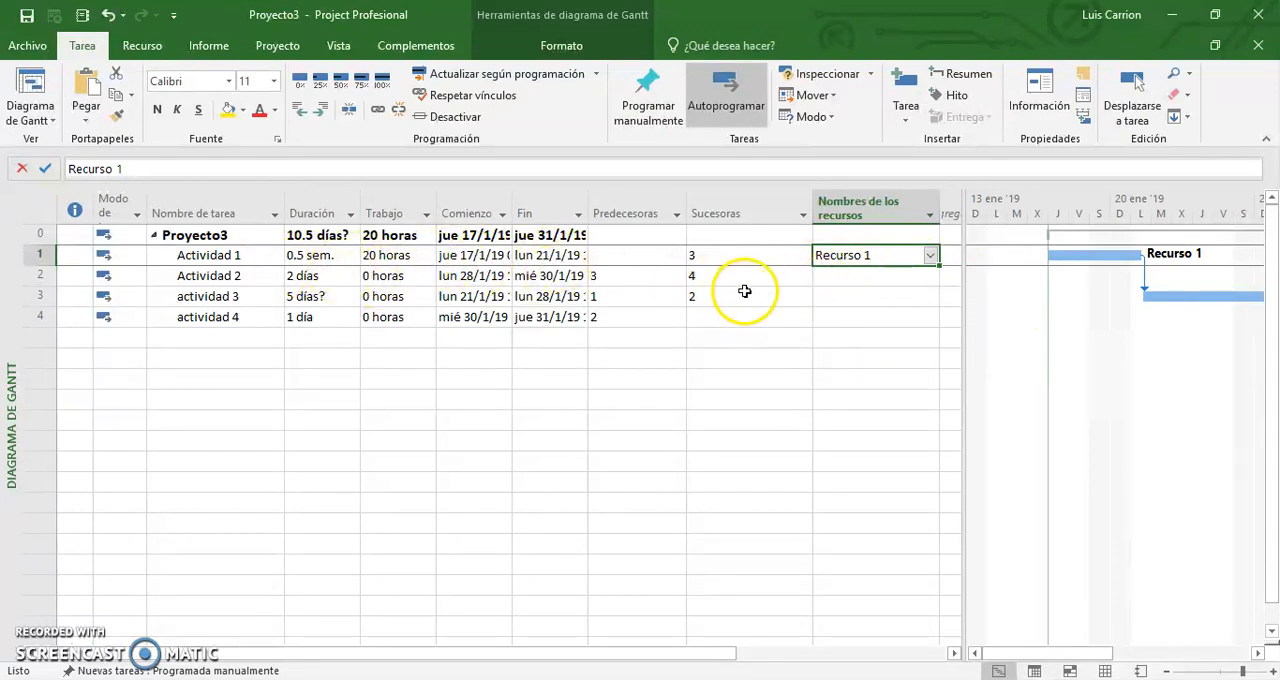
# Try changing the predecessor link of Actividad 2 to Comienzo a comienzo (CC), and undo that change.
pyautogui.doubleClick(664, 275)
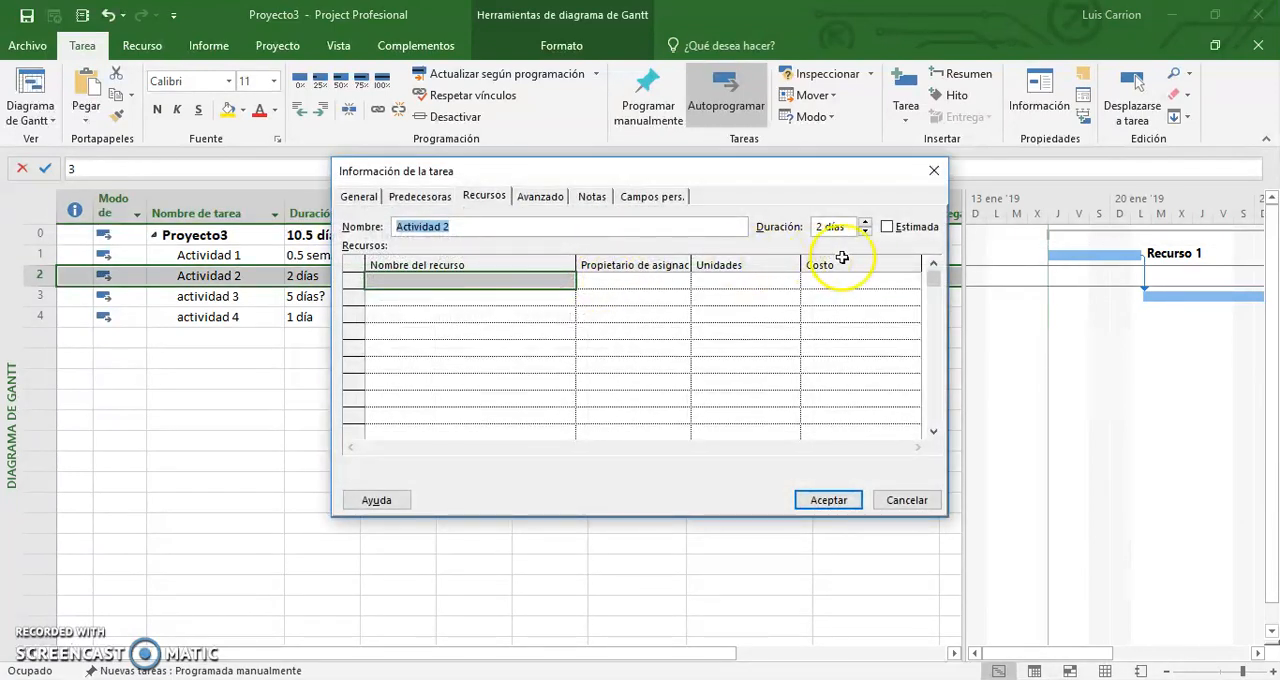
pyautogui.click(545, 197)
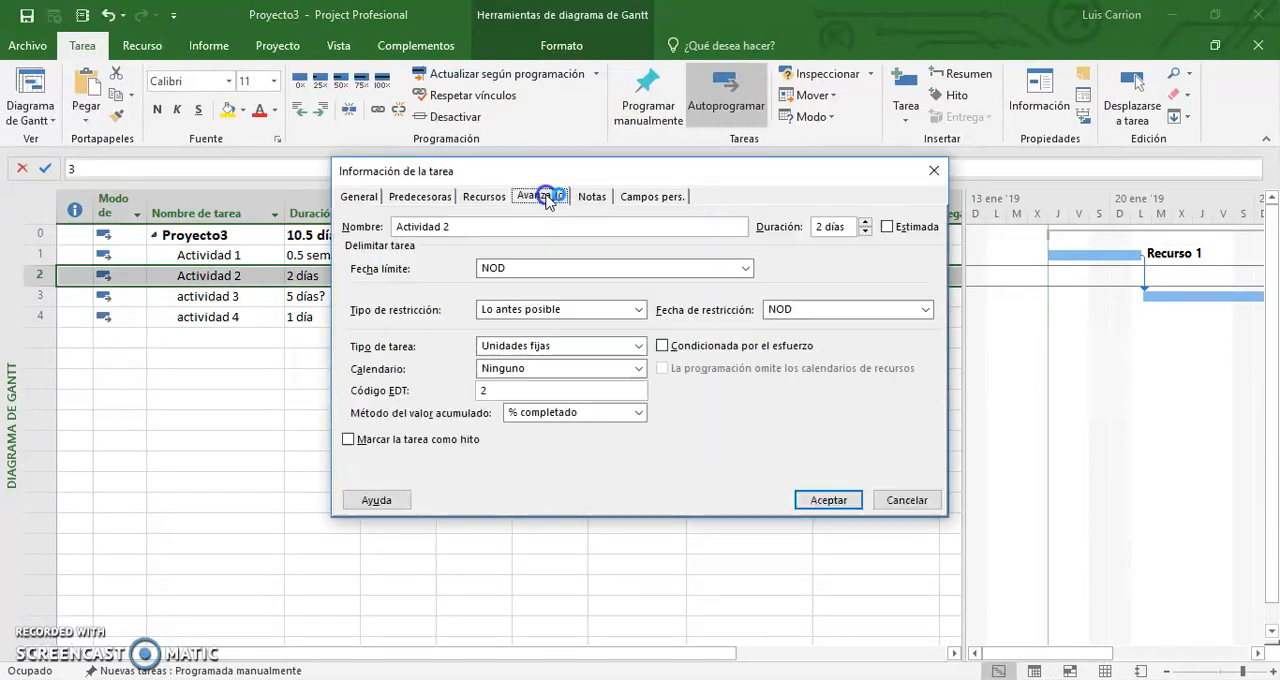
pyautogui.click(420, 196)
pyautogui.click(797, 280)
pyautogui.click(824, 284)
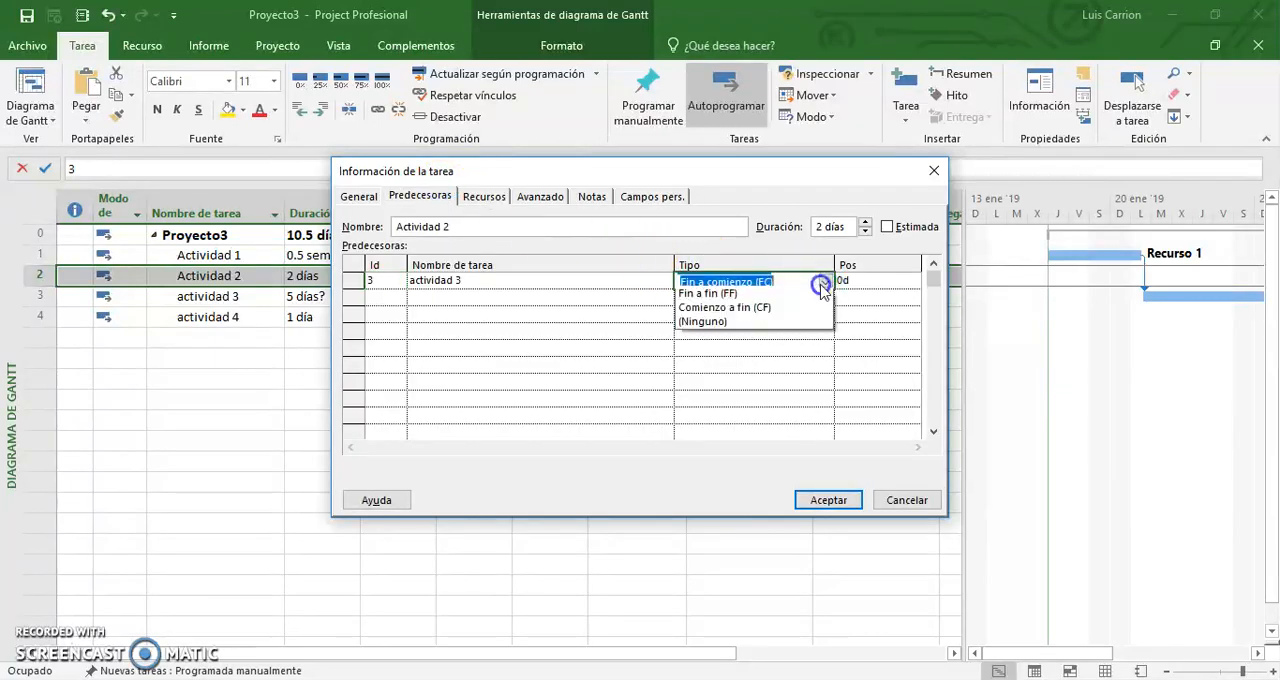
pyautogui.click(757, 312)
pyautogui.click(827, 497)
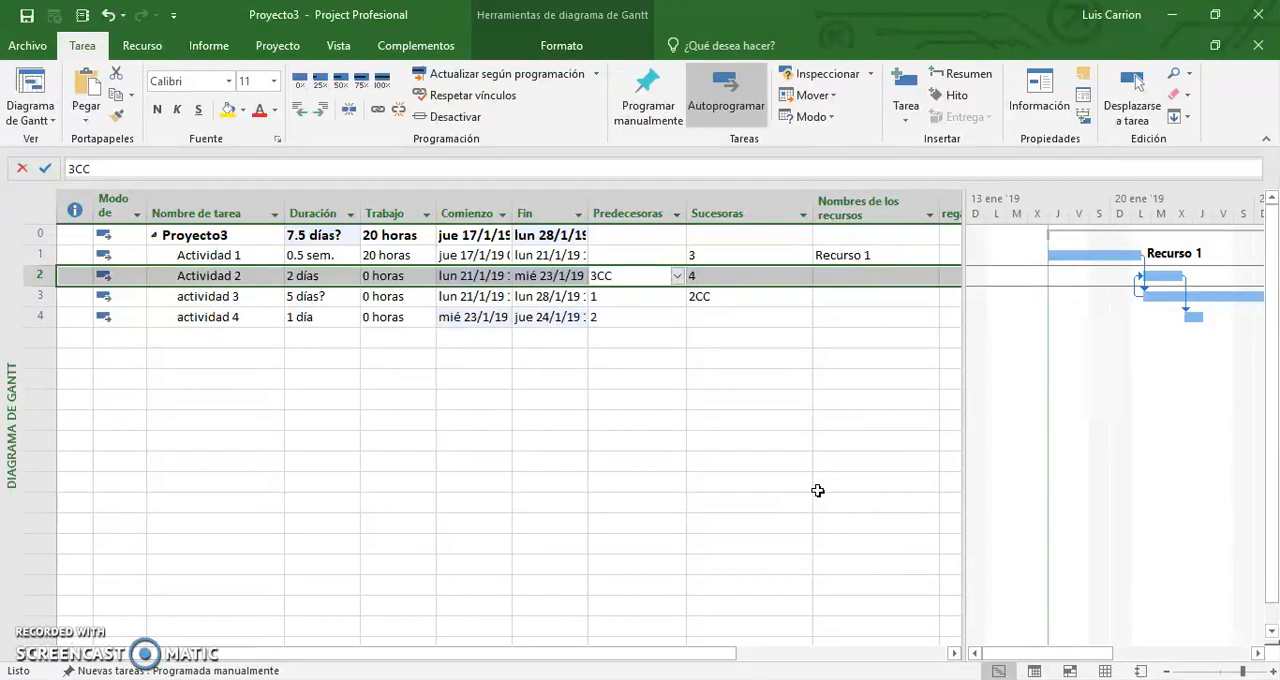
pyautogui.hotkey('ctrl', 'z')
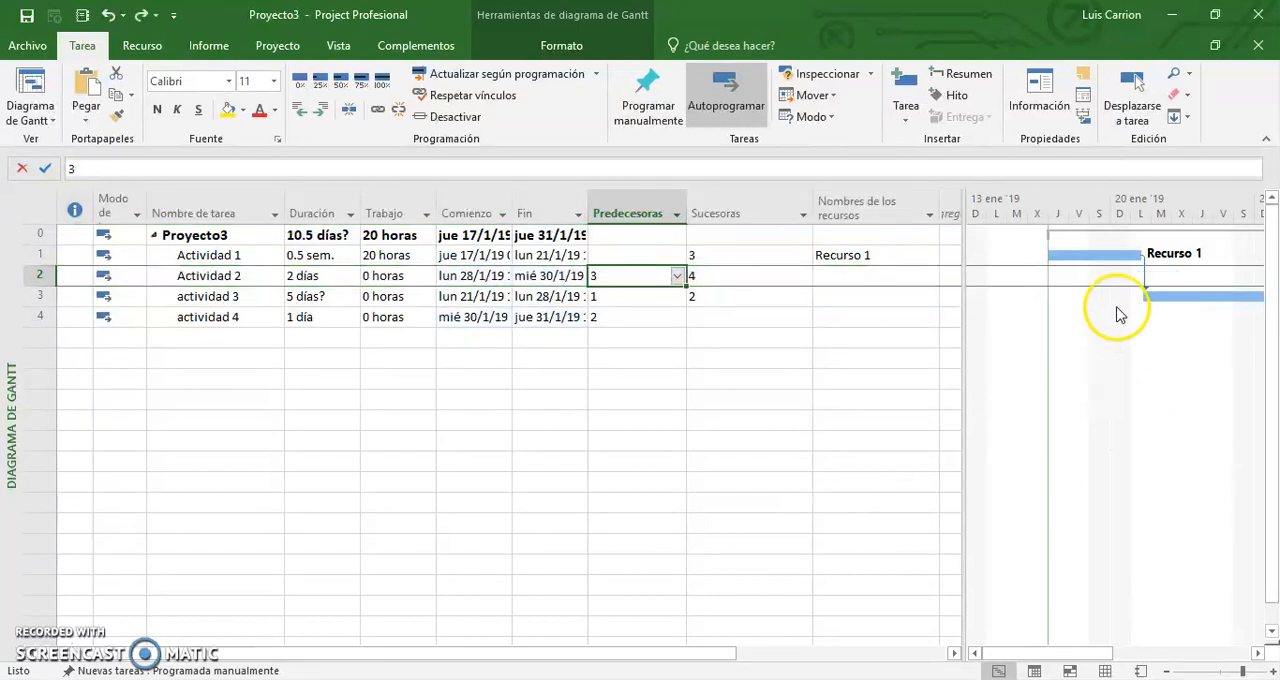
# Set the predecessor of actividad 3 to 1CC, a start-to-start link with Actividad 1.
pyautogui.click(663, 298)
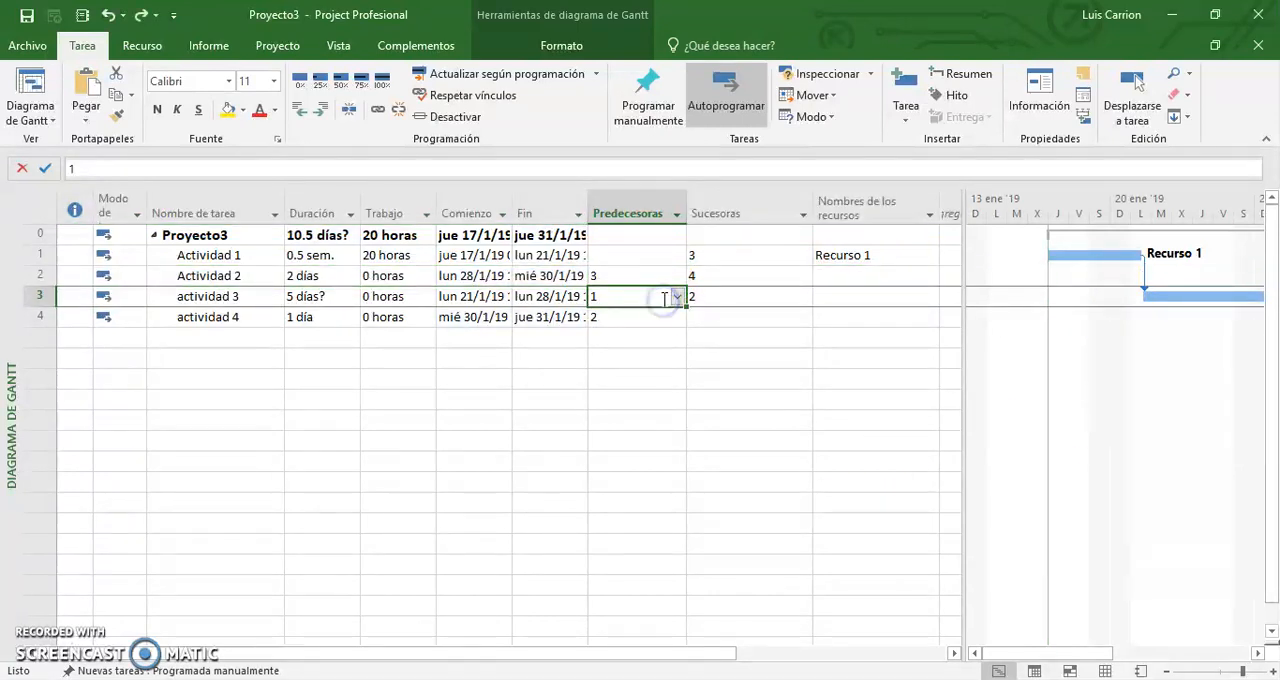
pyautogui.click(663, 298)
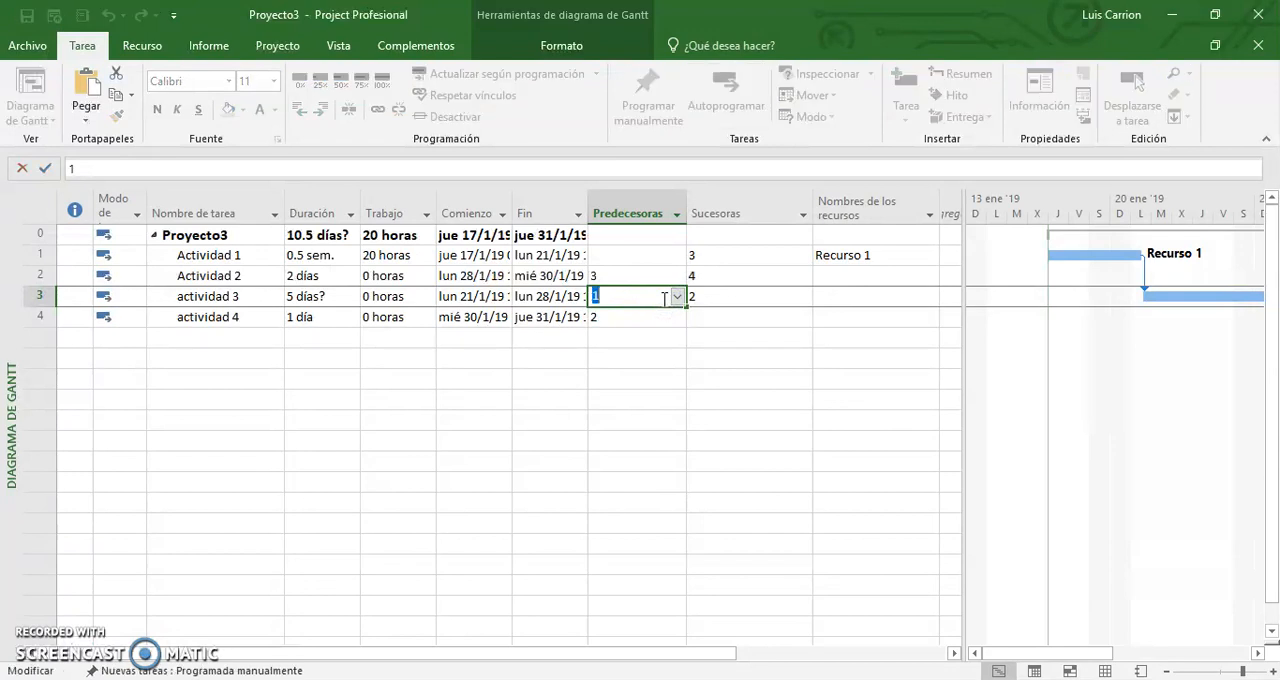
pyautogui.click(670, 298)
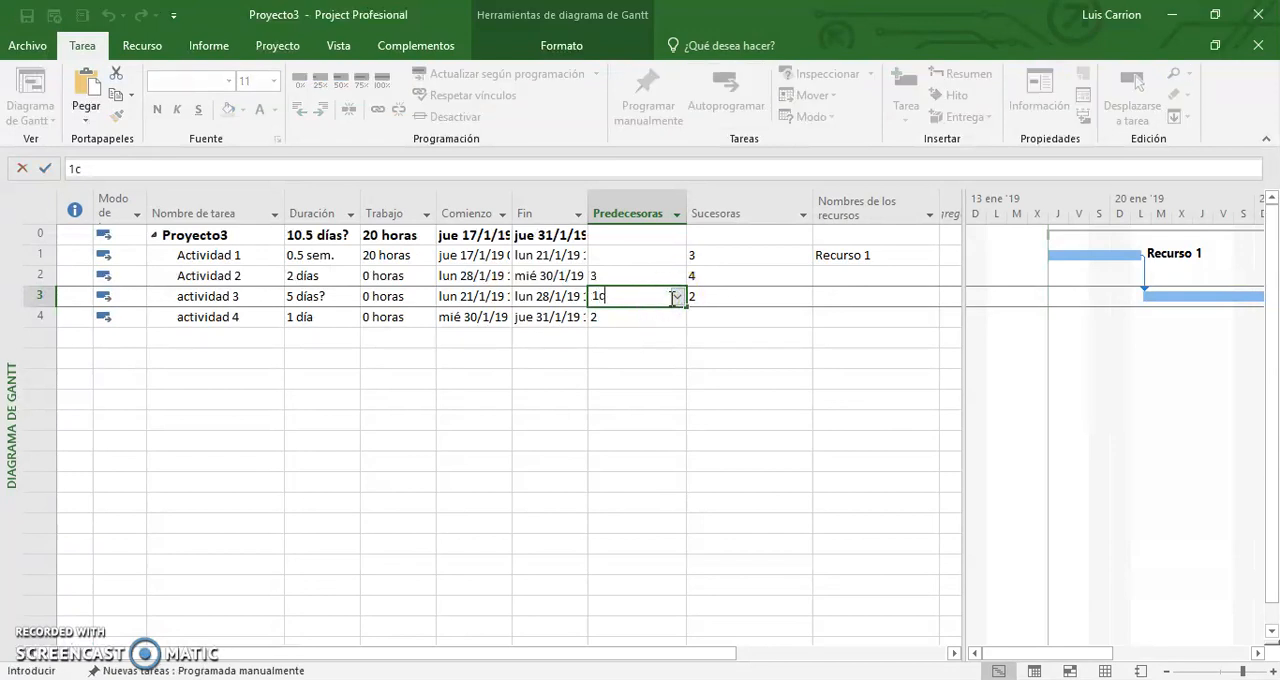
pyautogui.press('Return')
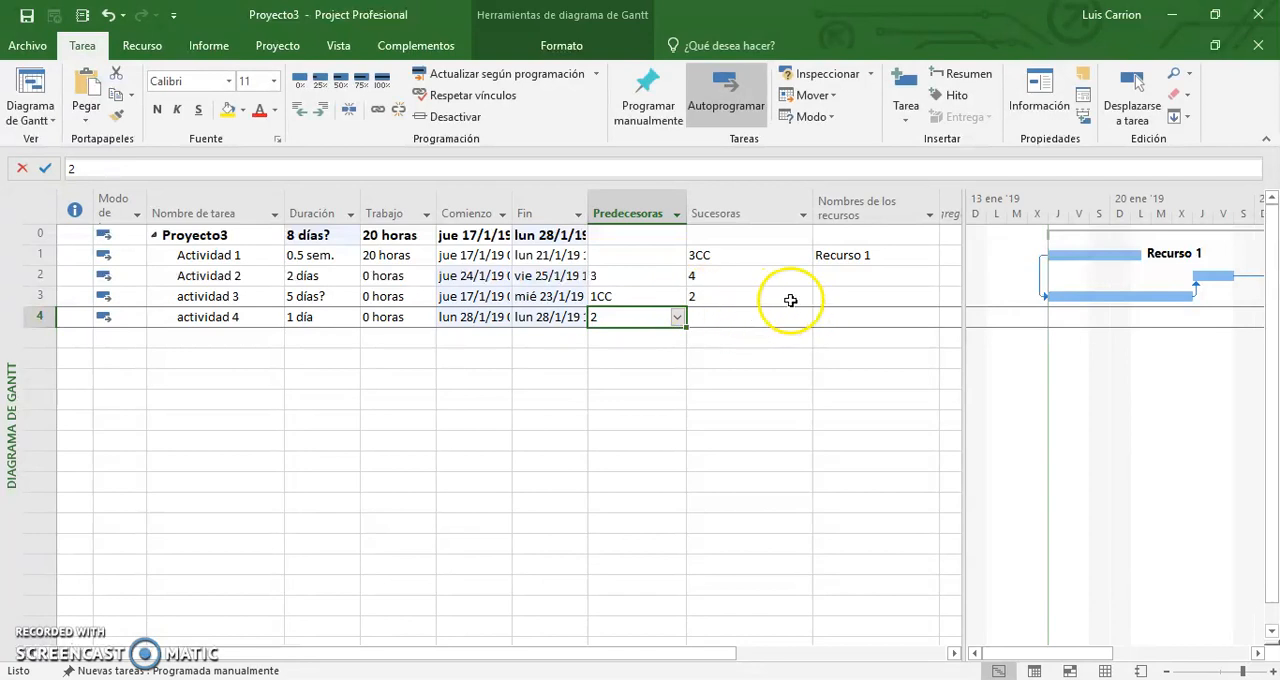
# Assign Recurso 1 to actividad 3.
pyautogui.click(822, 297)
pyautogui.click(930, 299)
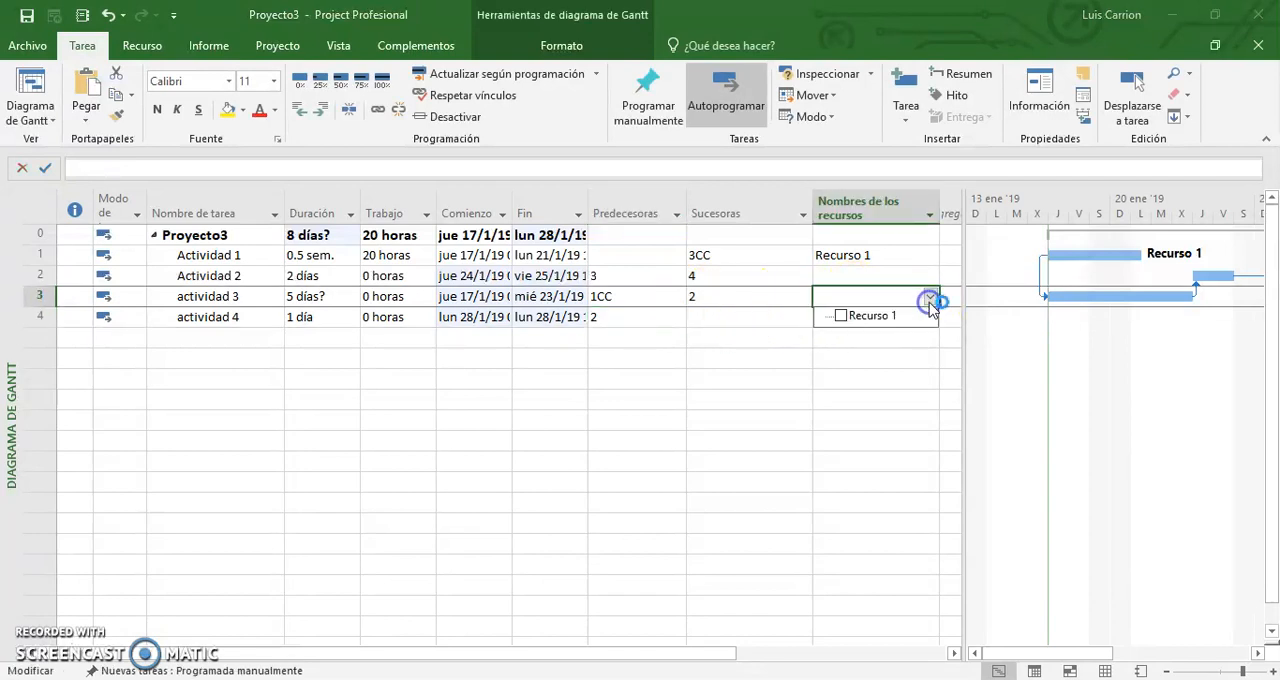
pyautogui.click(841, 316)
pyautogui.click(821, 360)
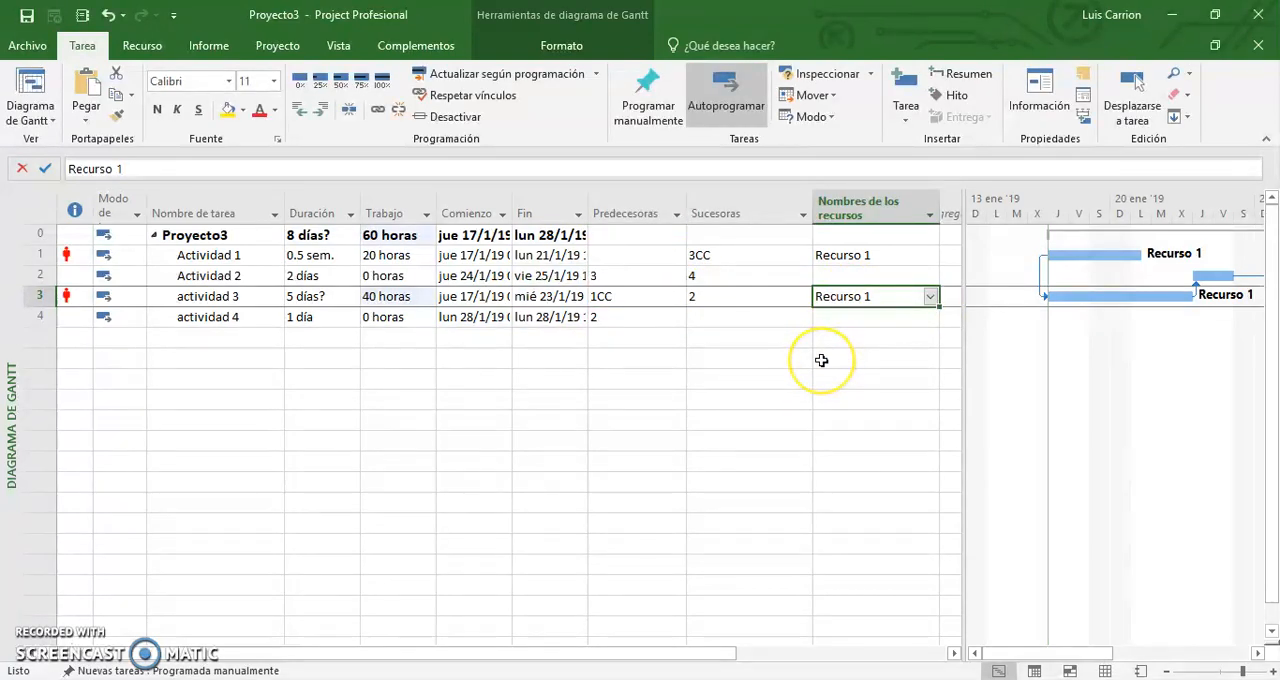
# Examine the overallocation indicators of Actividad 1 and actividad 3 and their parallel bars, widening the chart area.
pyautogui.click(67, 253)
pyautogui.click(68, 300)
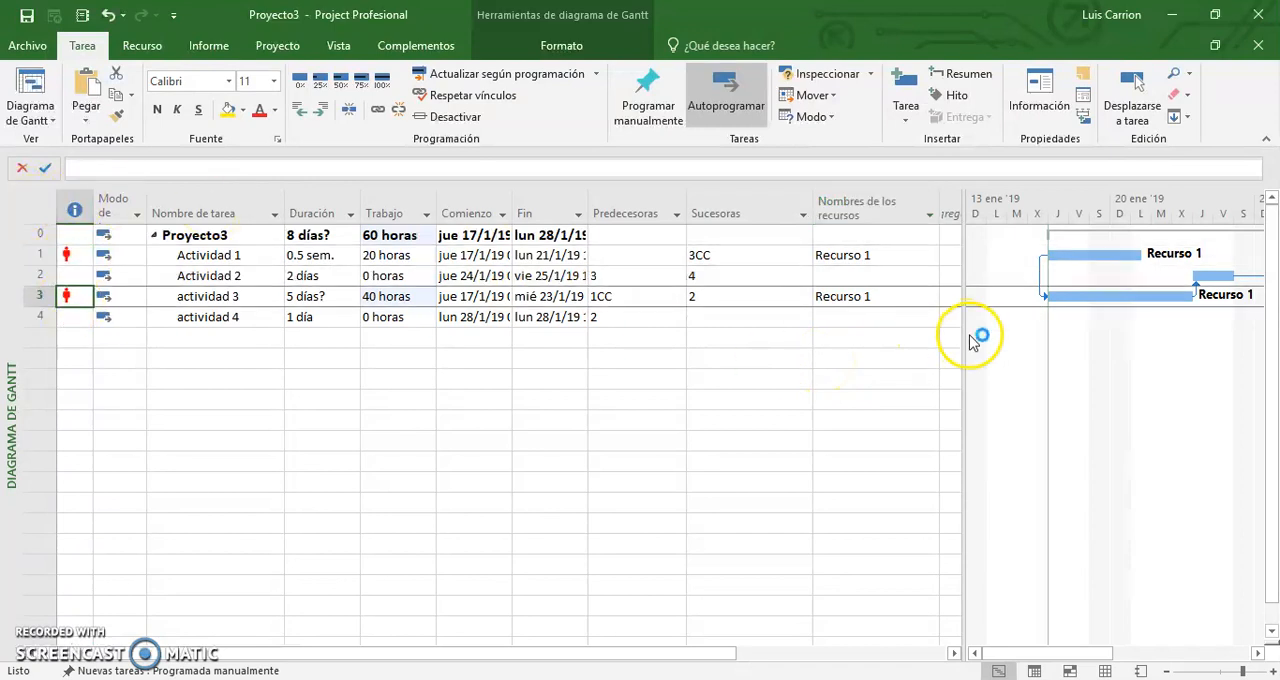
pyautogui.moveTo(966, 337); pyautogui.dragTo(889, 340)
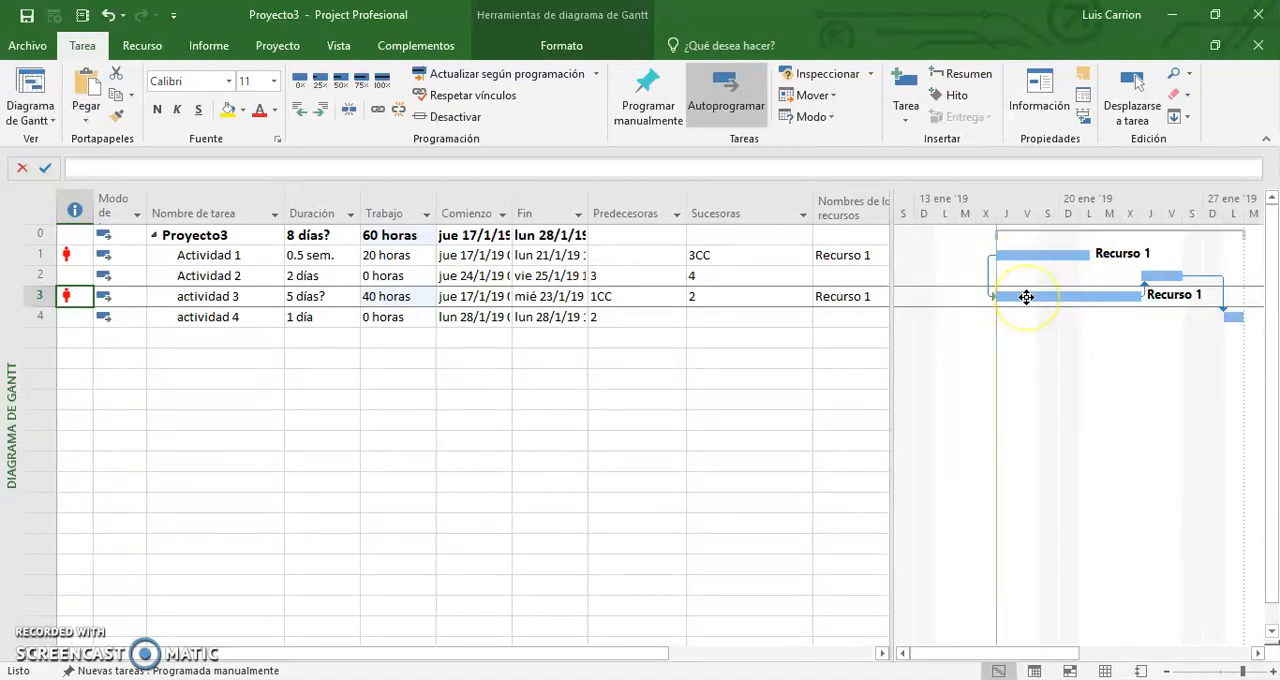
pyautogui.moveTo(1026, 297)
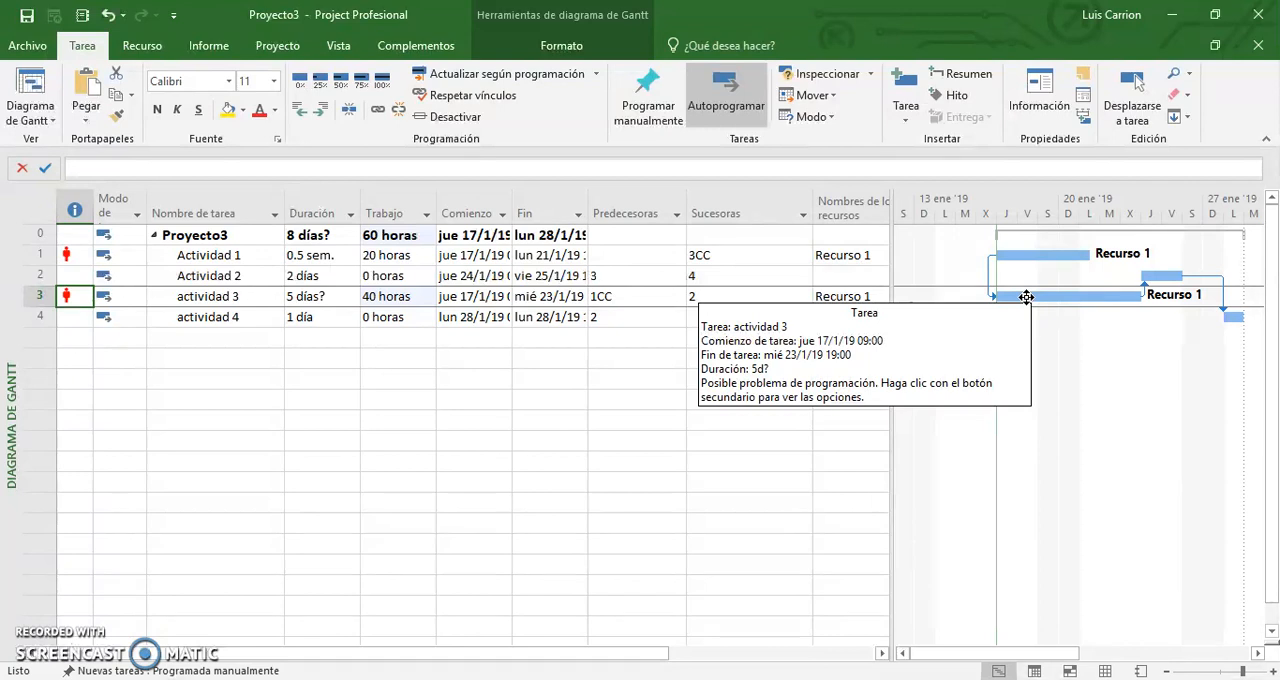
pyautogui.moveTo(1020, 294); pyautogui.dragTo(1084, 295)
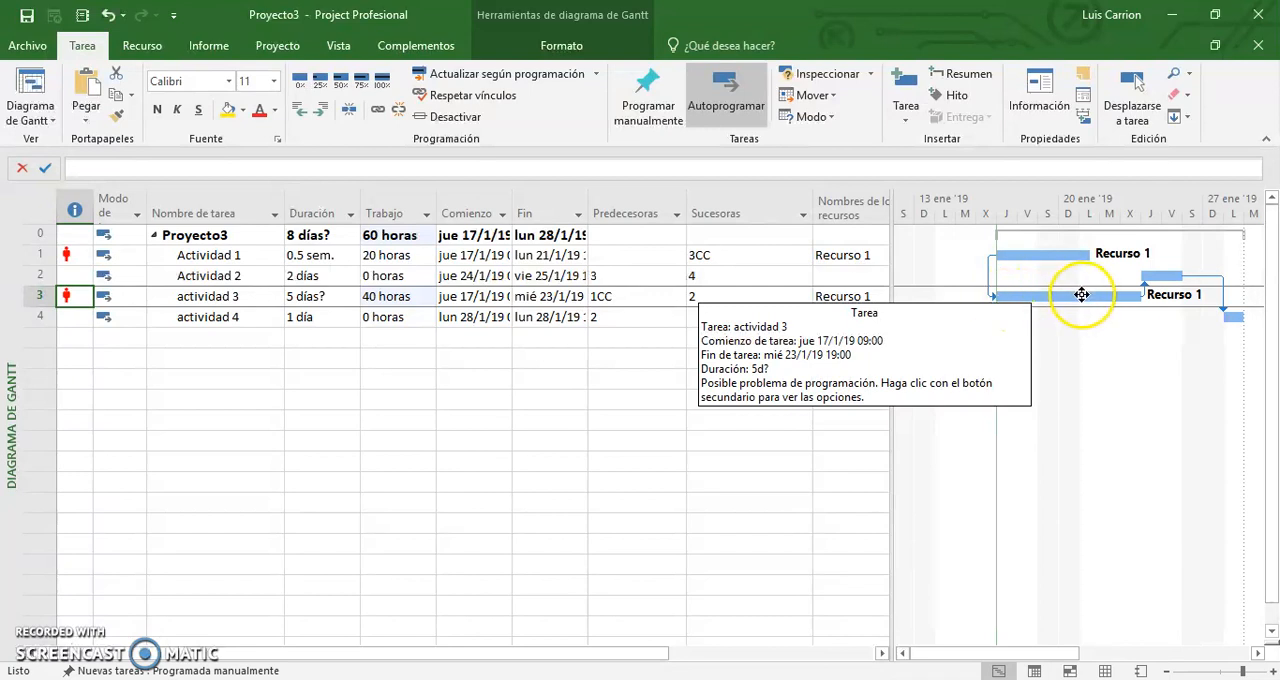
# Examine the predecessor link of actividad 3 and the units of Recurso 1 in its task information.
pyautogui.click(637, 291)
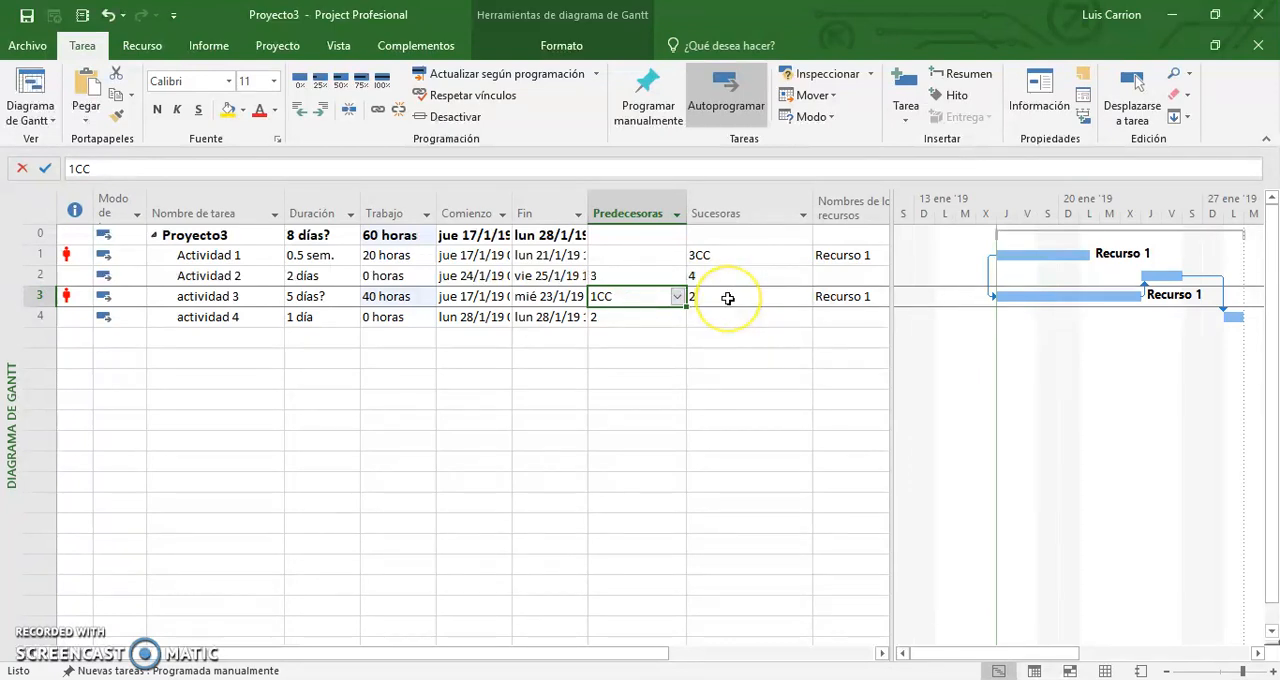
pyautogui.click(849, 296)
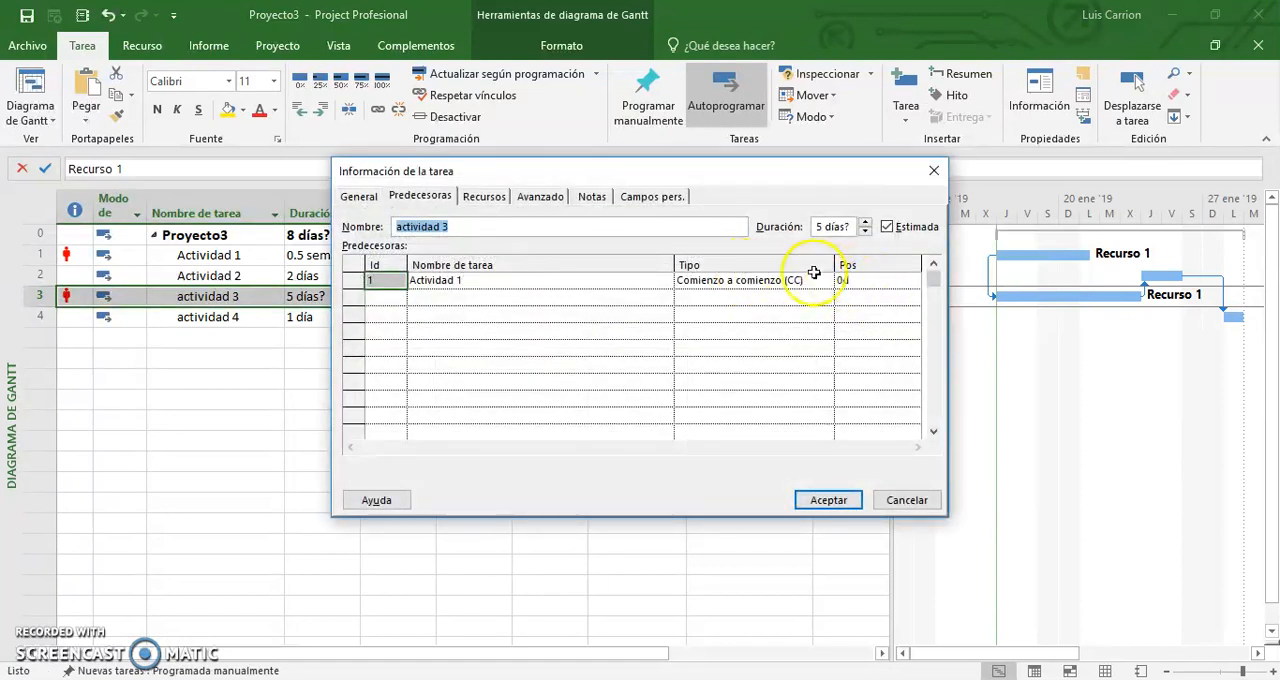
pyautogui.click(483, 197)
pyautogui.click(728, 279)
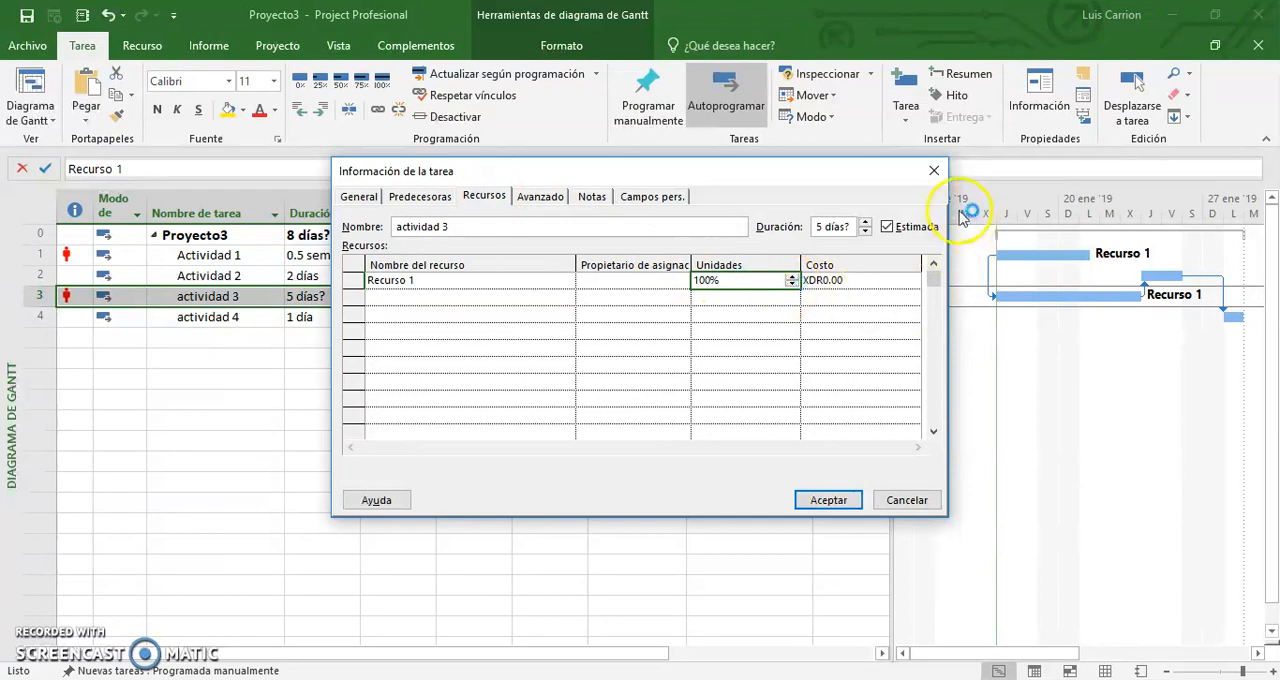
pyautogui.click(934, 170)
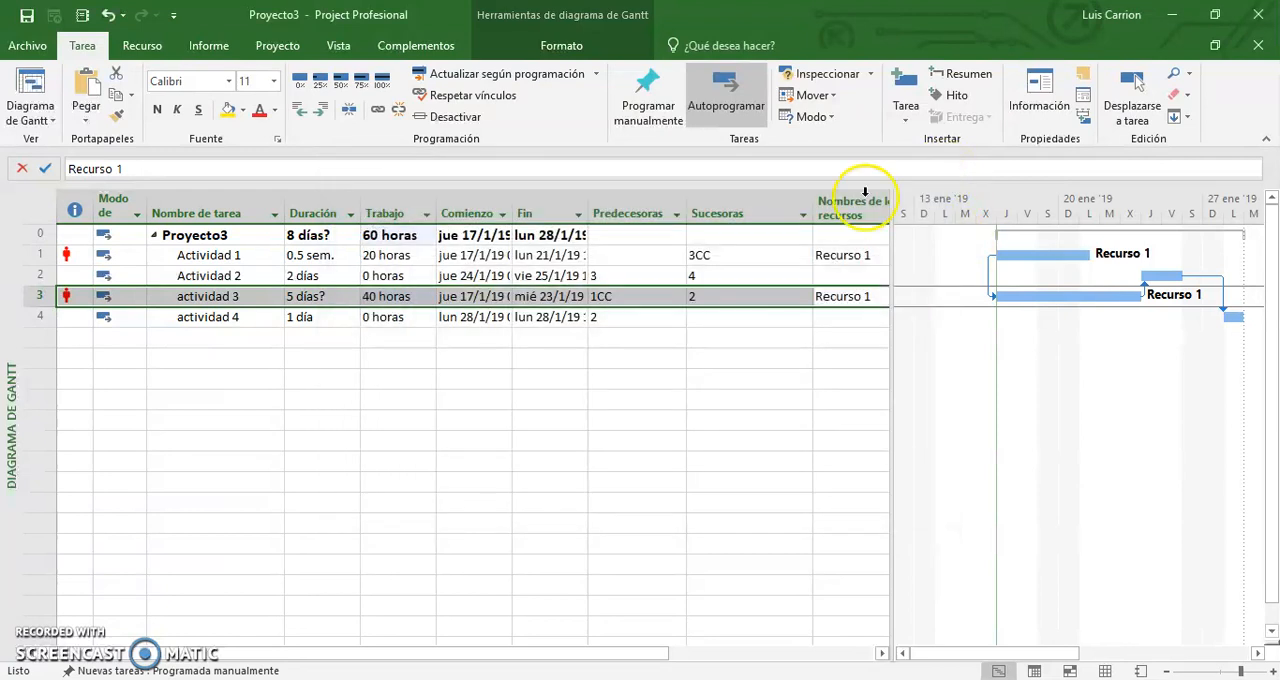
# Switch to the Uso de recursos view and inspect the work distribution of Recurso 1.
pyautogui.click(12, 112)
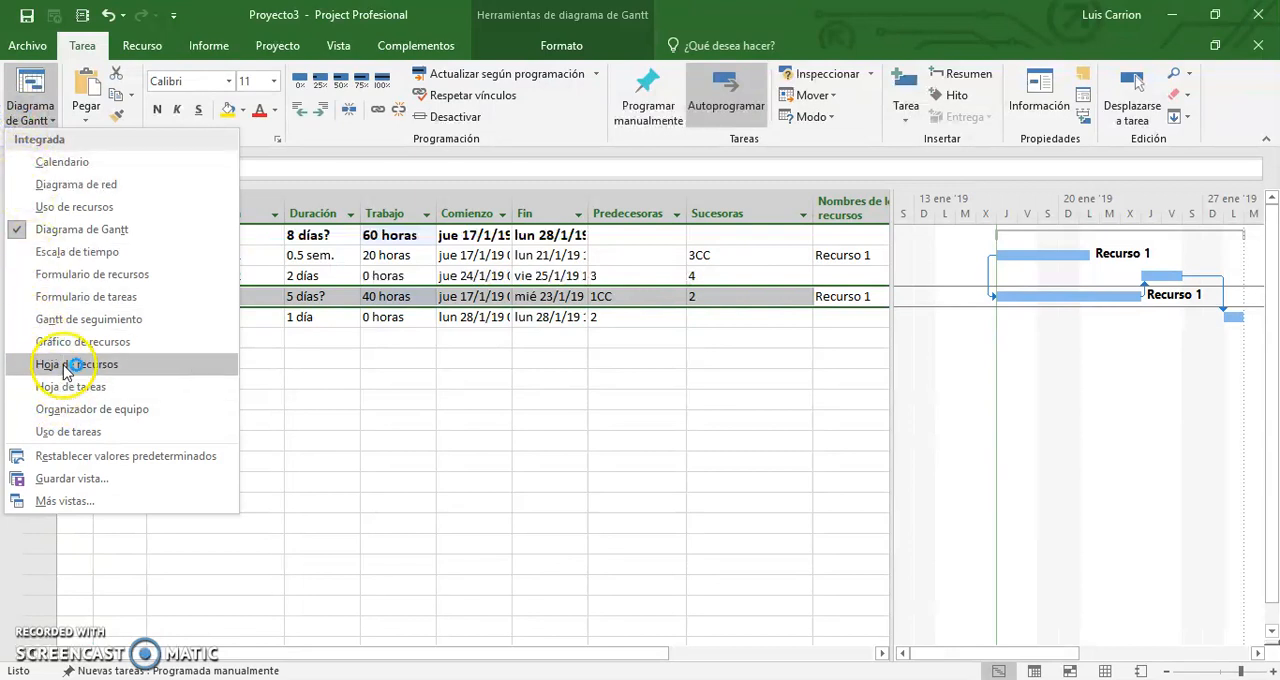
pyautogui.click(78, 207)
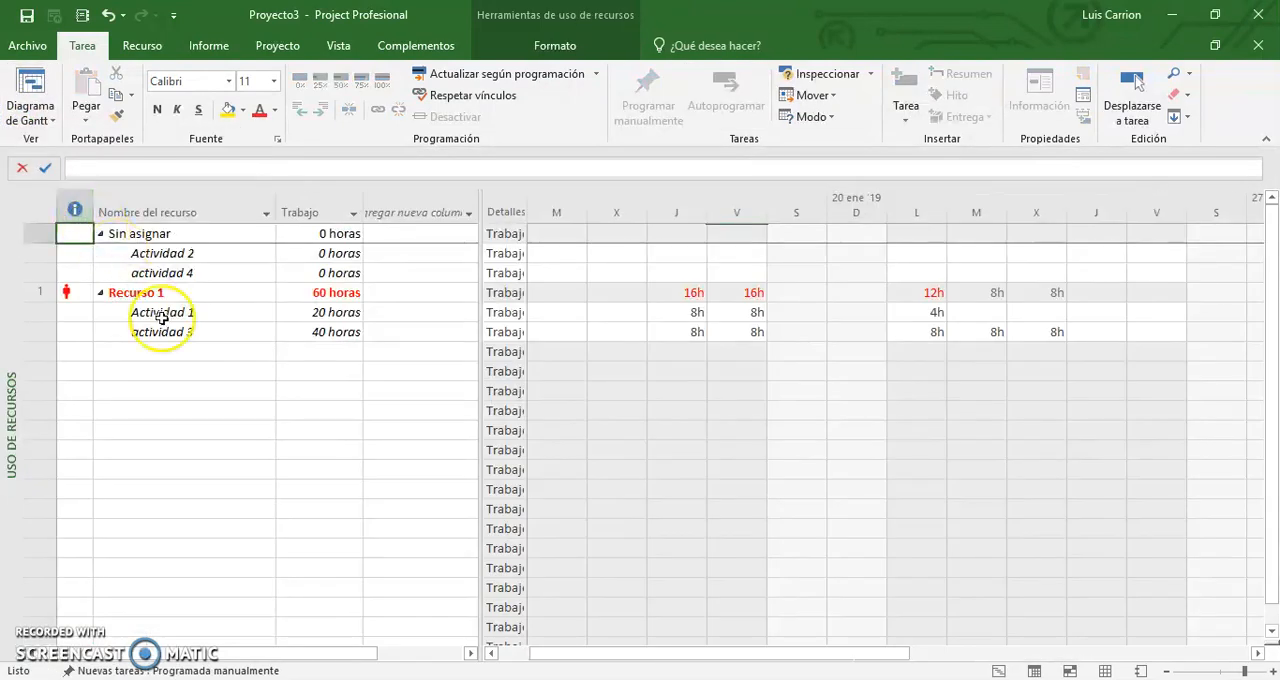
pyautogui.click(183, 291)
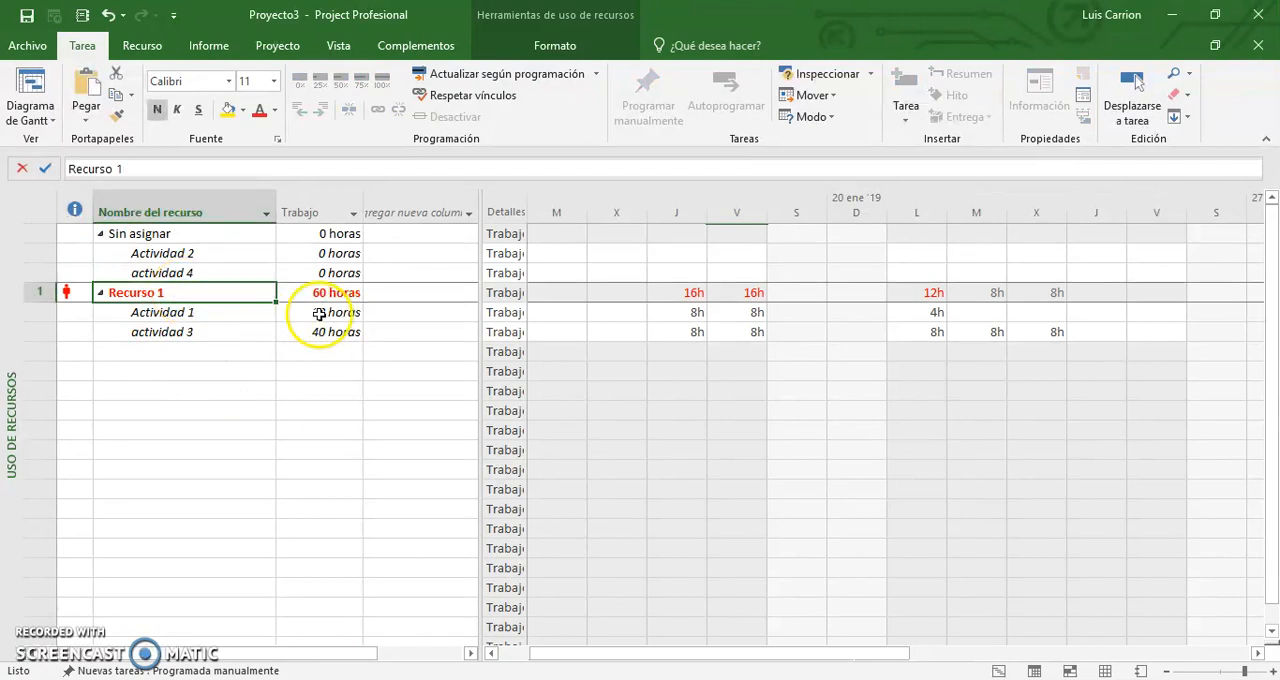
pyautogui.click(30, 110)
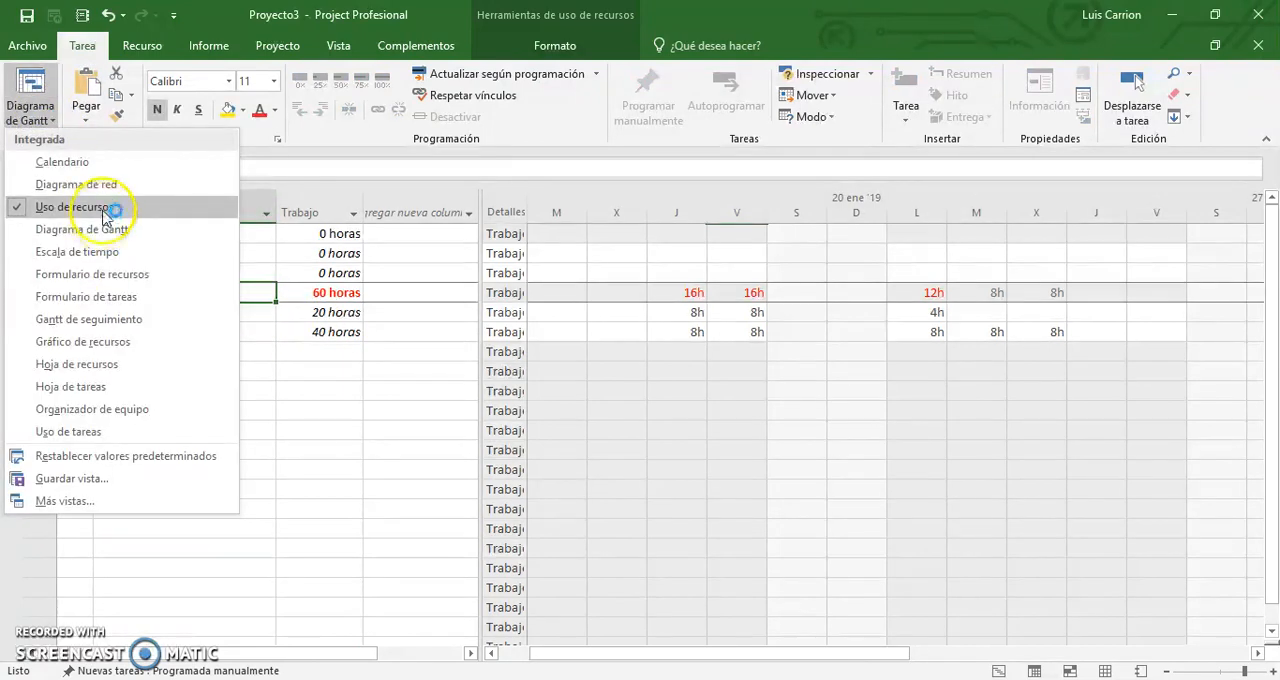
pyautogui.click(104, 210)
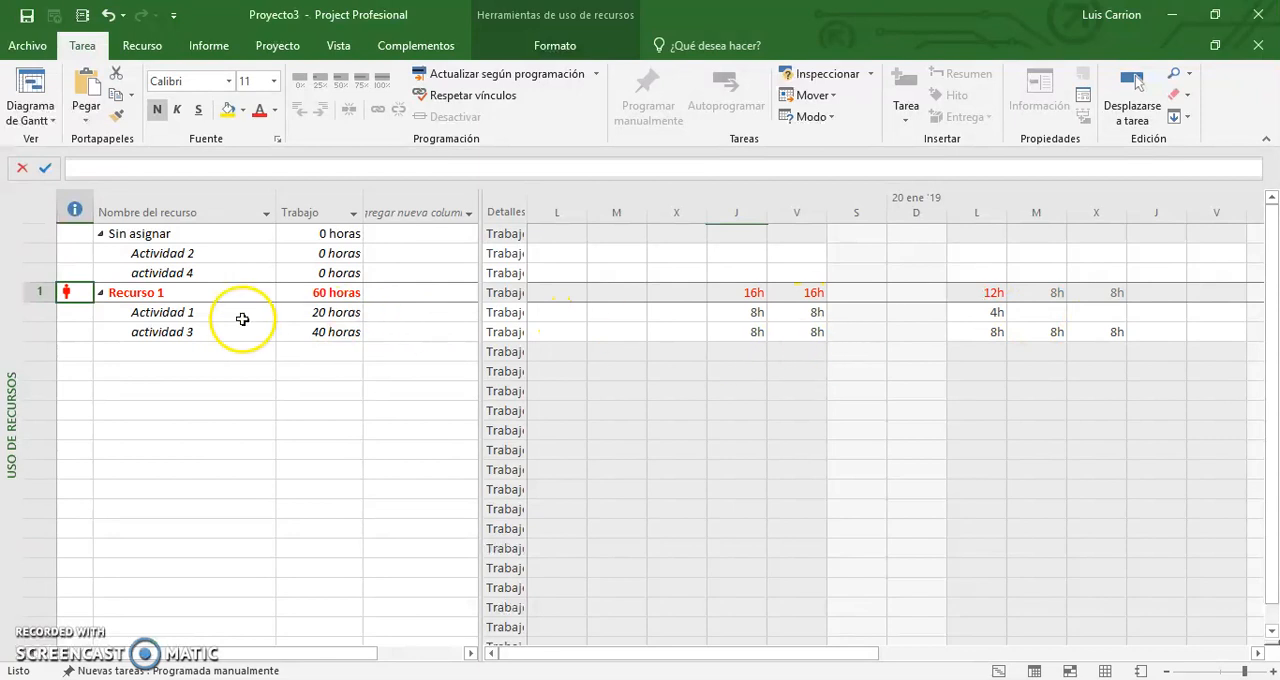
# Set the work of Actividad 1 and actividad 3 on Thursday 17 January to 4h each.
pyautogui.click(730, 314)
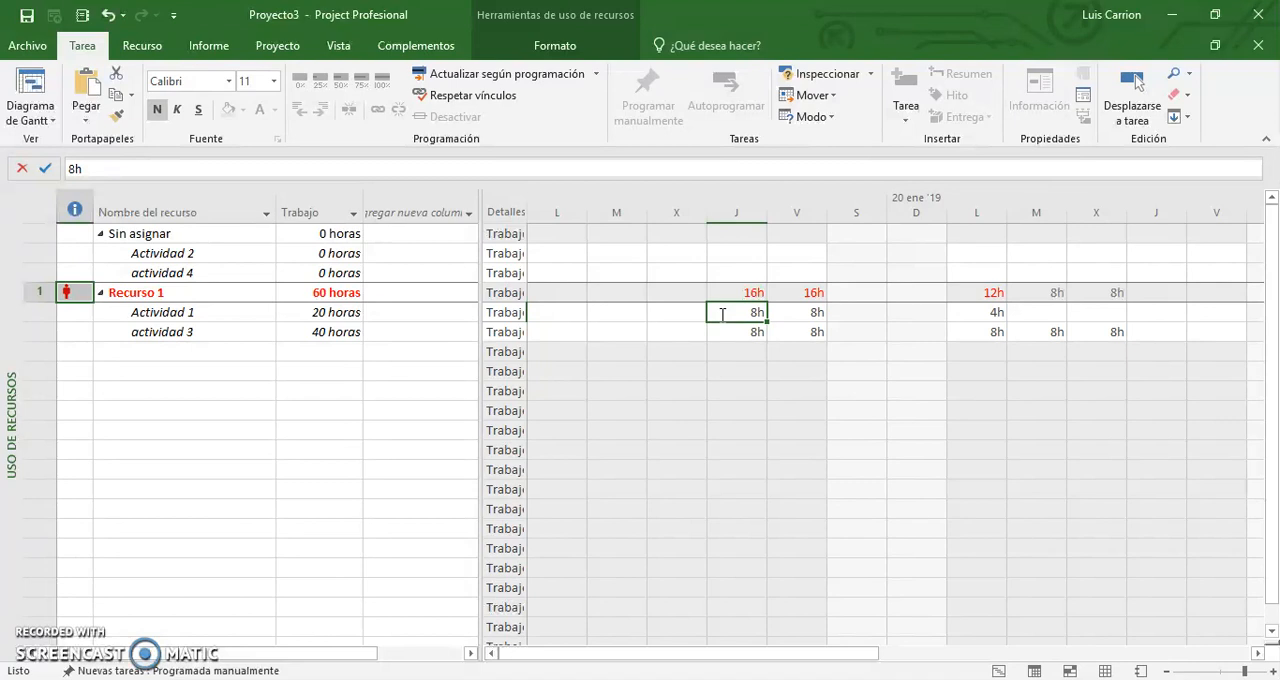
pyautogui.write('4')
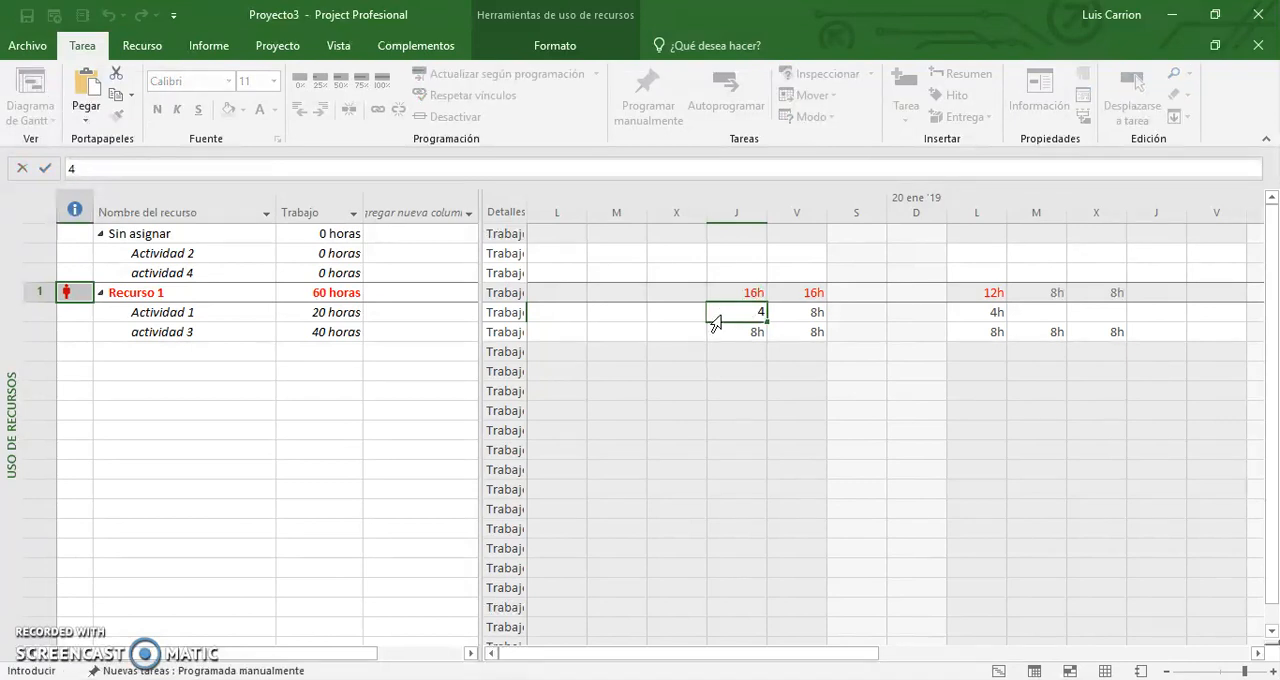
pyautogui.press('Return')
pyautogui.write('4')
pyautogui.press('Tab')
# Set the work of both activities on Friday 18 January to 4h each, and actividad 3 on Monday 21 to 4h.
pyautogui.press('Up')
pyautogui.write('4')
pyautogui.press('Return')
pyautogui.write('4')
pyautogui.press('Tab')
pyautogui.press('Tab')
pyautogui.press('Tab')
pyautogui.write('4')
pyautogui.press('Tab')
pyautogui.press('Right')
pyautogui.press('Right')
pyautogui.press('Left')
pyautogui.press('Left')
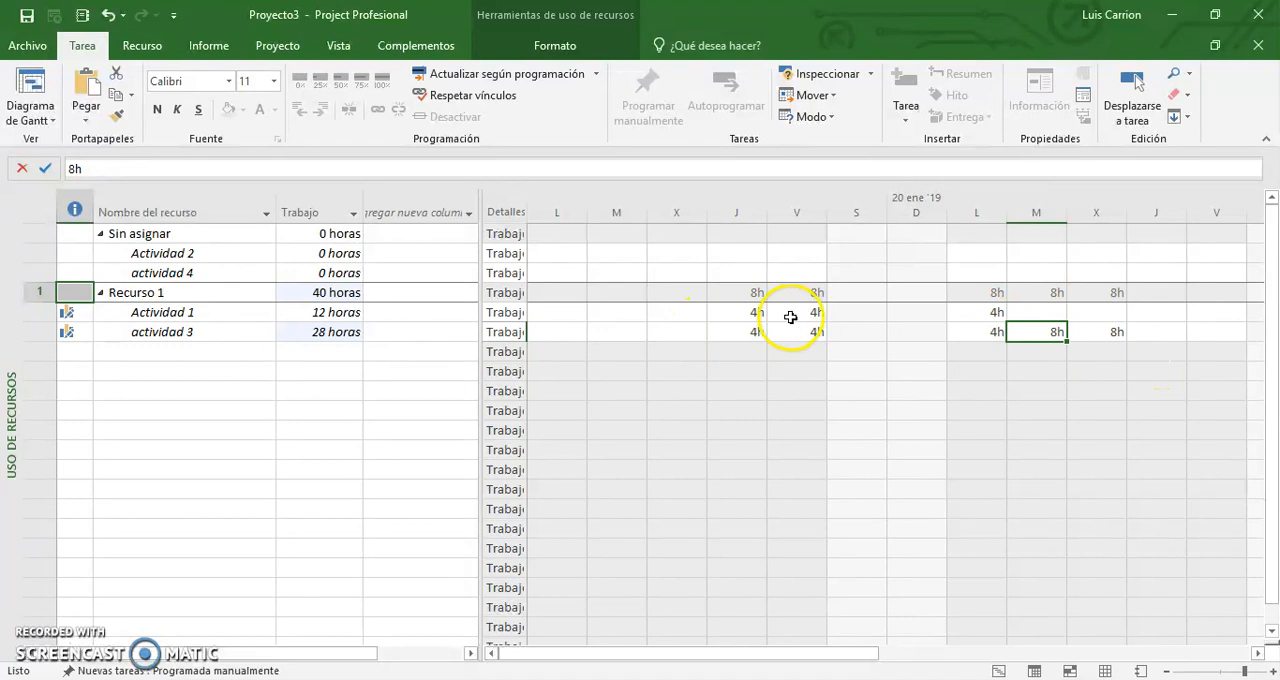
# Undo all the 4h entries made for Actividad 1 and actividad 3.
pyautogui.hotkey('ctrl', 'z')
pyautogui.hotkey('ctrl', 'z')
pyautogui.hotkey('ctrl', 'z')
pyautogui.hotkey('ctrl', 'z')
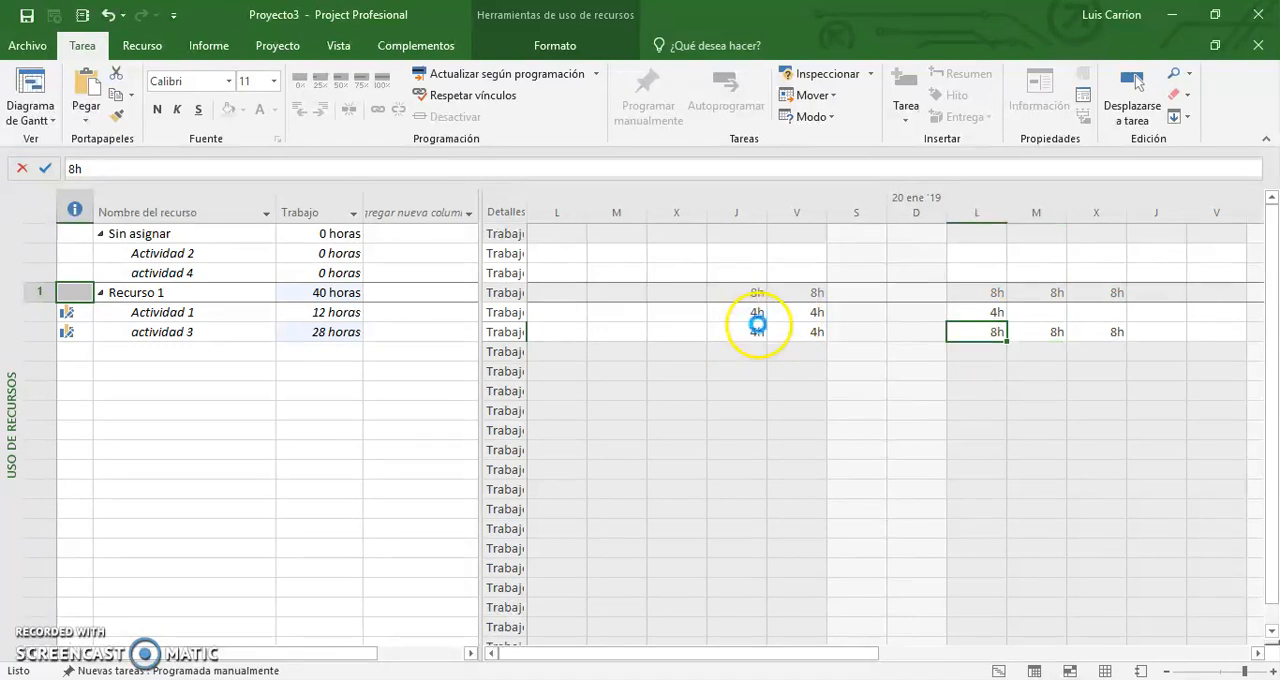
pyautogui.hotkey('ctrl', 'z')
pyautogui.hotkey('ctrl', 'z')
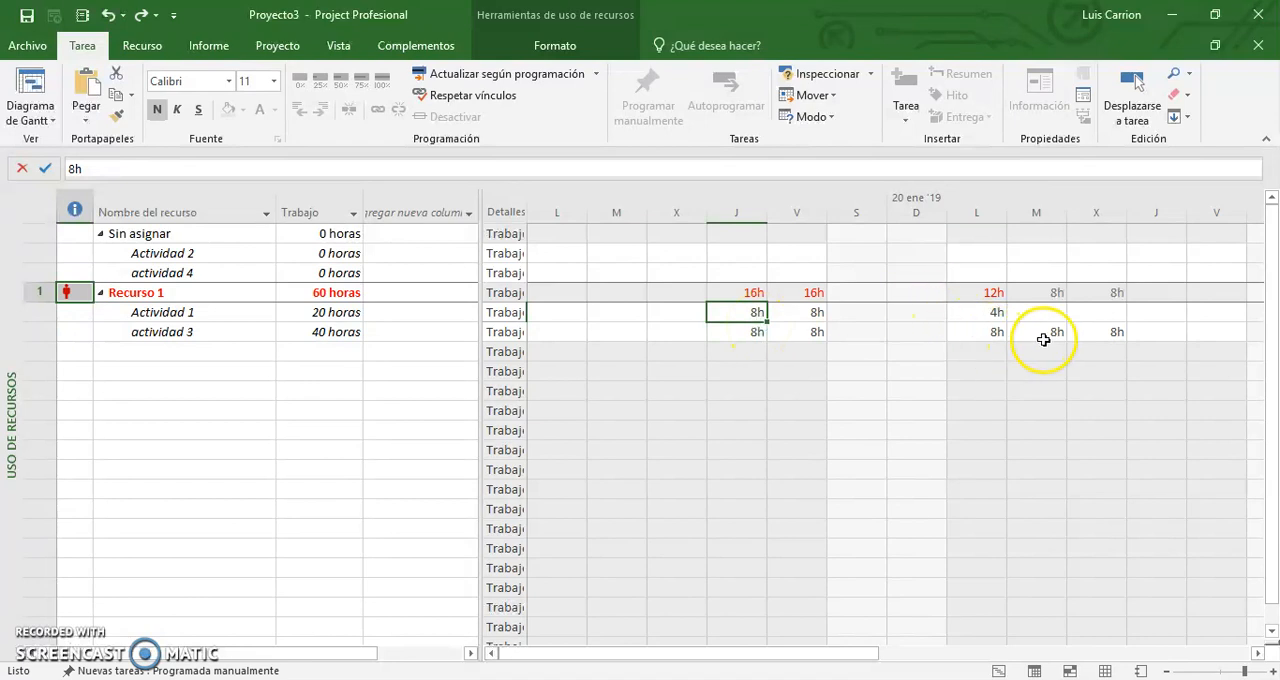
# Add 8h of work to actividad 3 on Thursday 24, Friday 25 and Monday 28 January.
pyautogui.click(1146, 334)
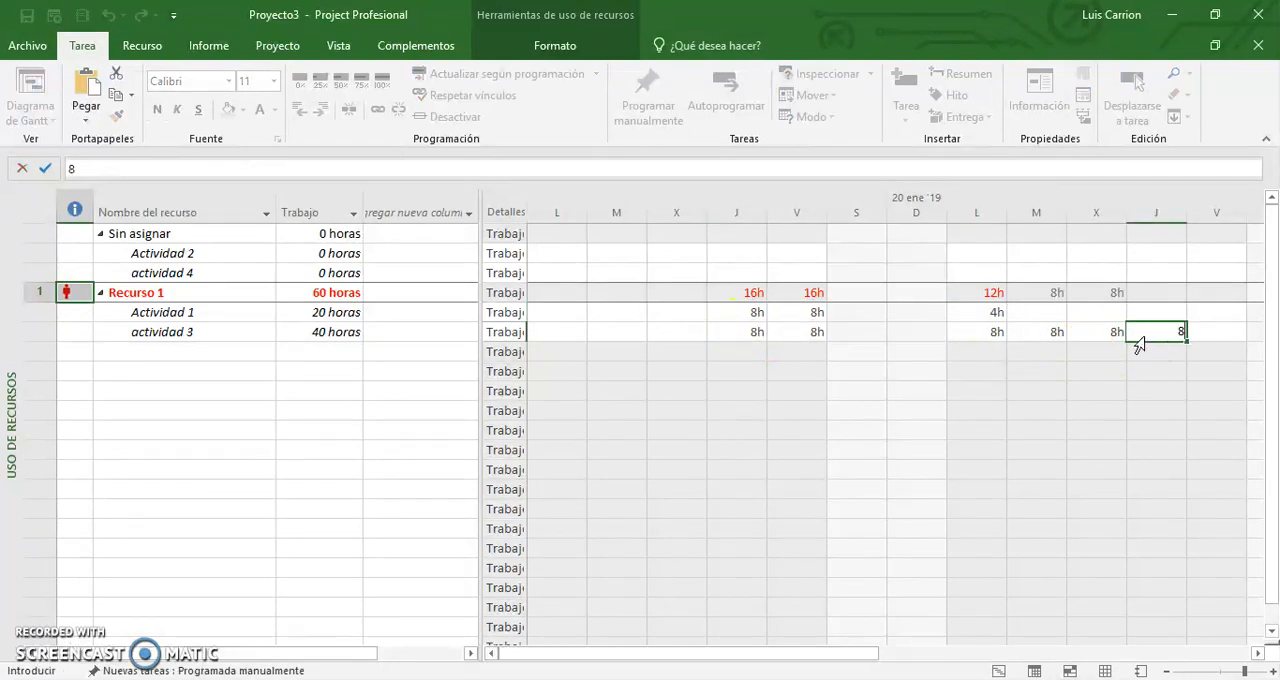
pyautogui.press('Tab')
pyautogui.write('8')
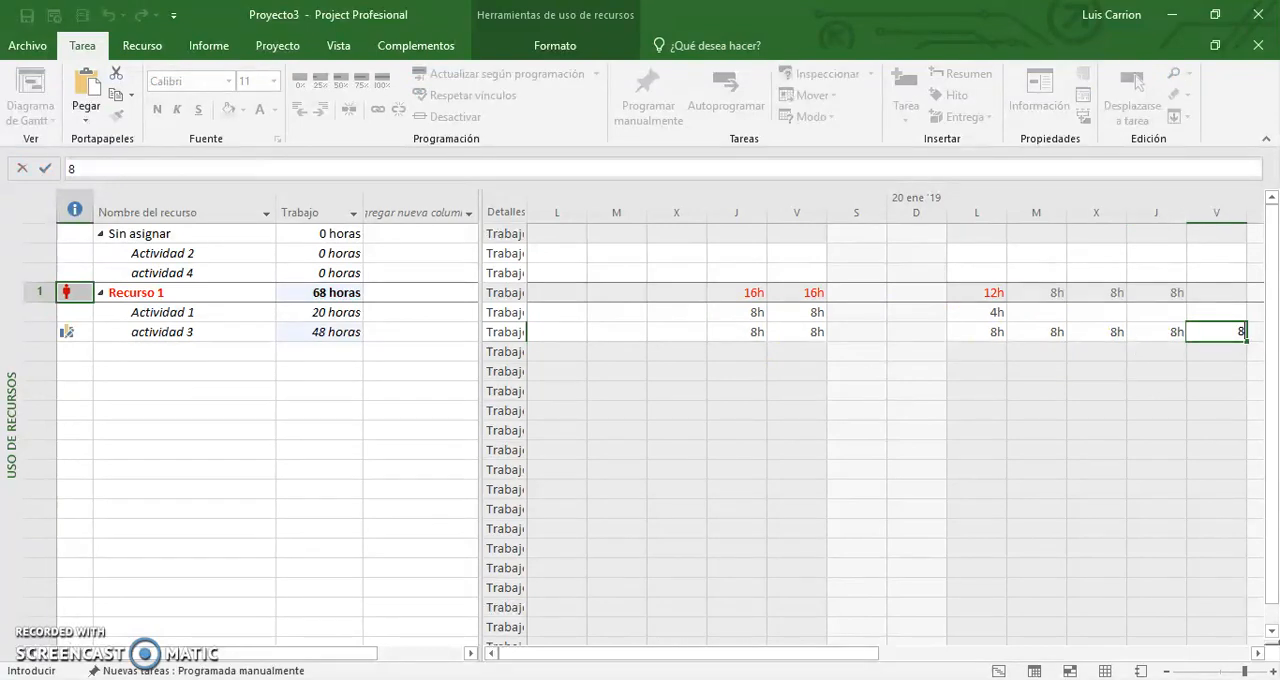
pyautogui.press('Tab')
pyautogui.press('Tab')
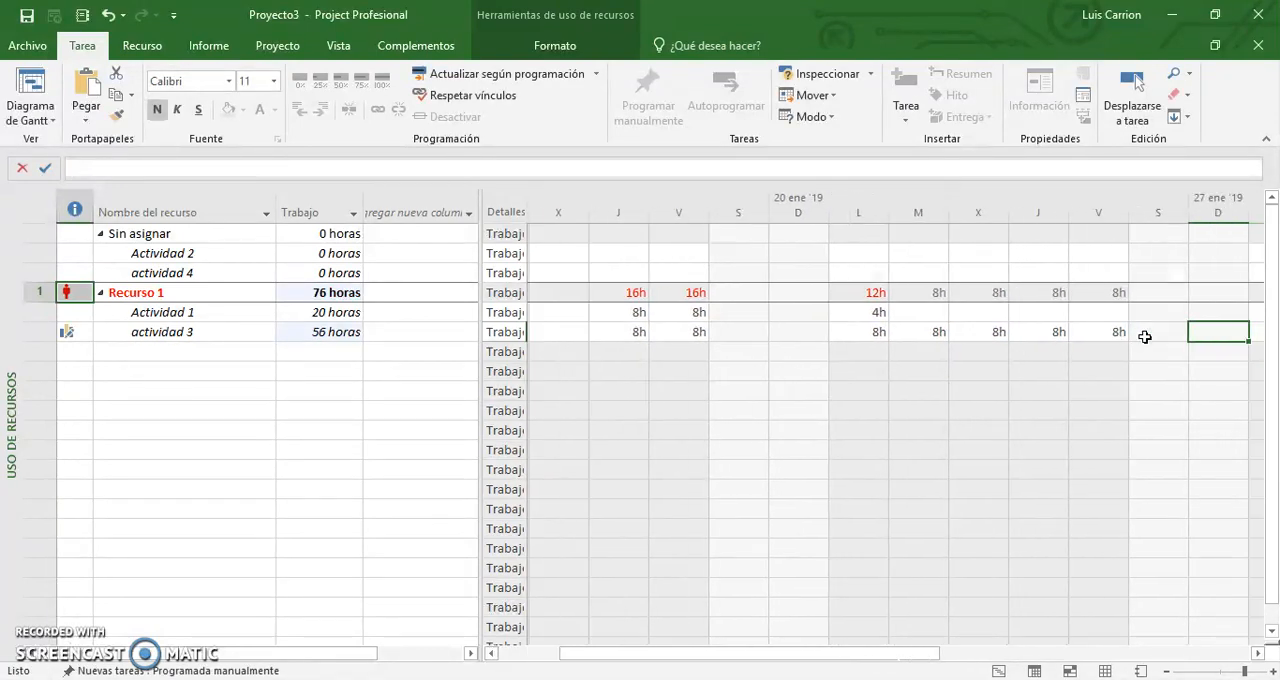
pyautogui.press('Tab')
pyautogui.write('8')
pyautogui.press('Return')
# Undo the 8h work entries of actividad 3 on Monday 28 and Friday 25 January.
pyautogui.press('Up')
pyautogui.press('Left')
pyautogui.press('Left')
pyautogui.press('Left')
pyautogui.press('Left')
pyautogui.press('Left')
pyautogui.press('Left')
pyautogui.press('Left')
pyautogui.press('Left')
pyautogui.press('Left')
pyautogui.press('Left')
pyautogui.press('Left')
pyautogui.press('Left')
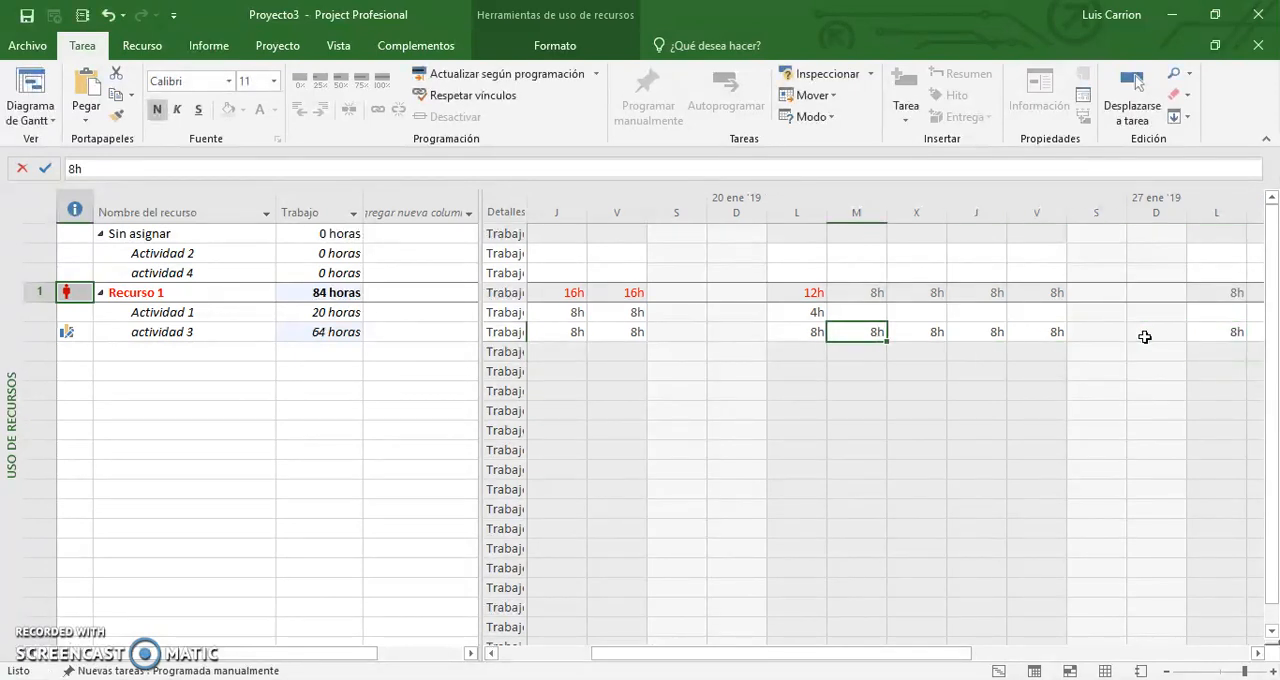
pyautogui.press('Right')
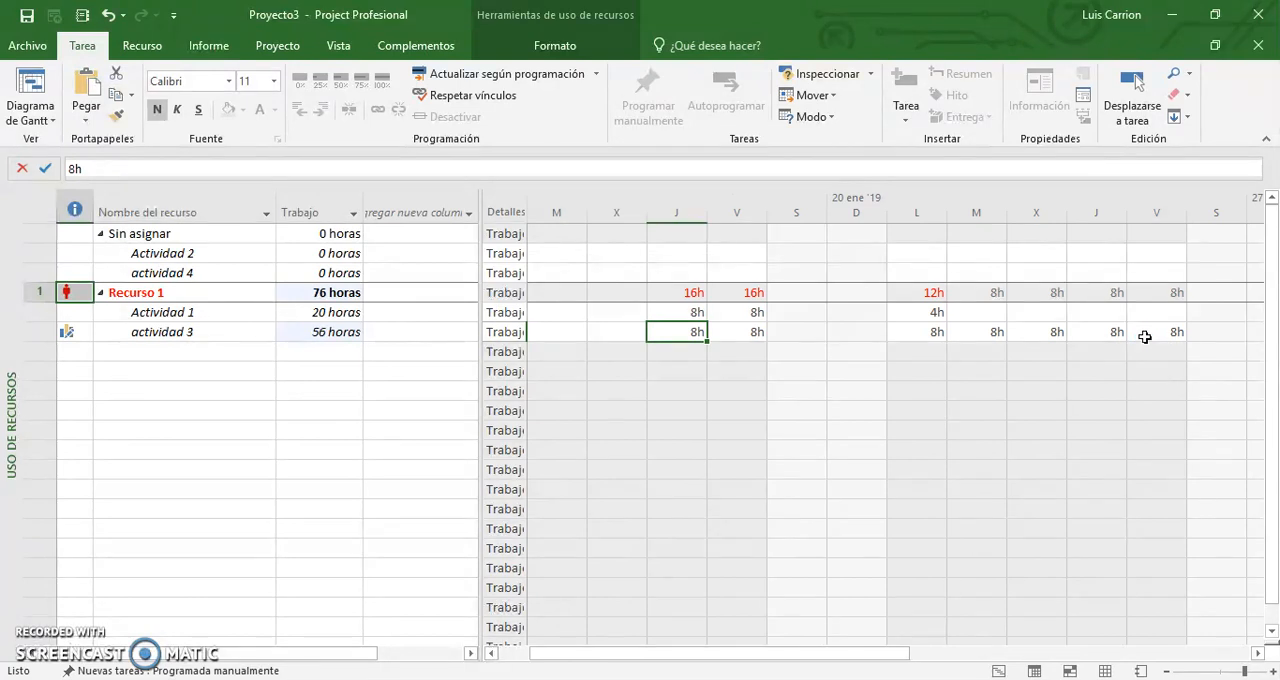
pyautogui.hotkey('ctrl', 'z')
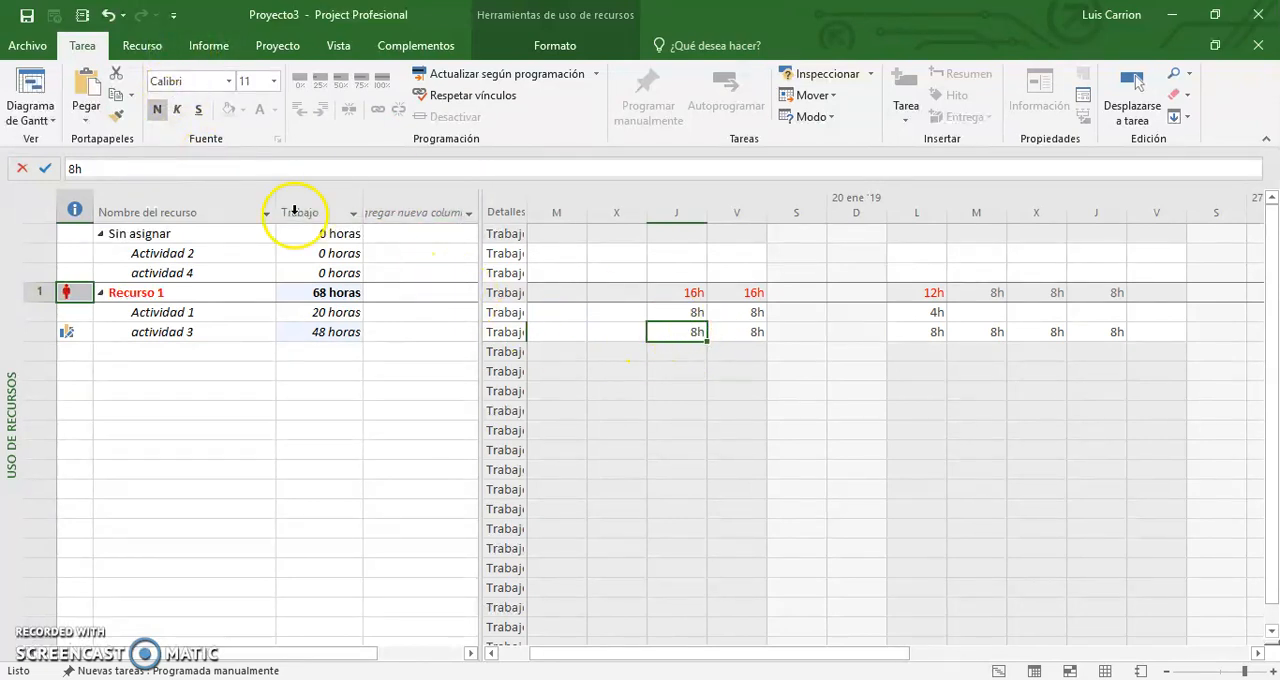
pyautogui.click(117, 162)
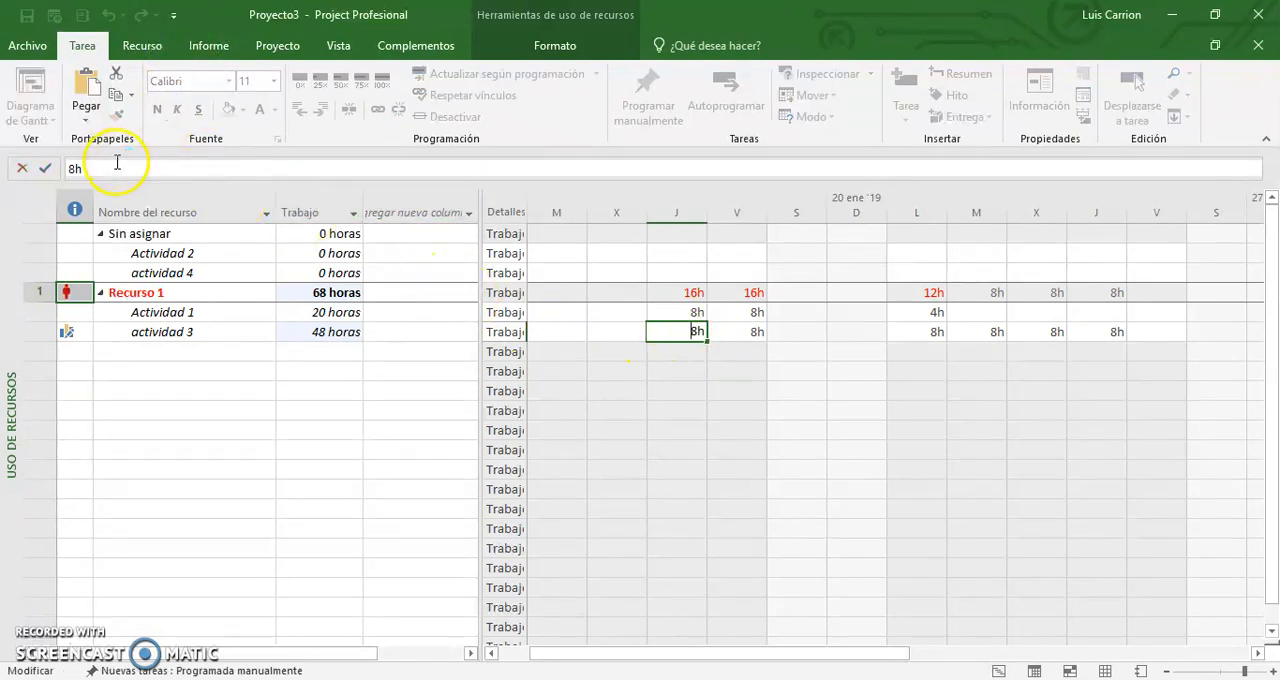
# Set the work of actividad 3 on Thursday 17 and Friday 18 January to 0h.
pyautogui.click(629, 348)
pyautogui.click(672, 325)
pyautogui.write('0')
pyautogui.press('Return')
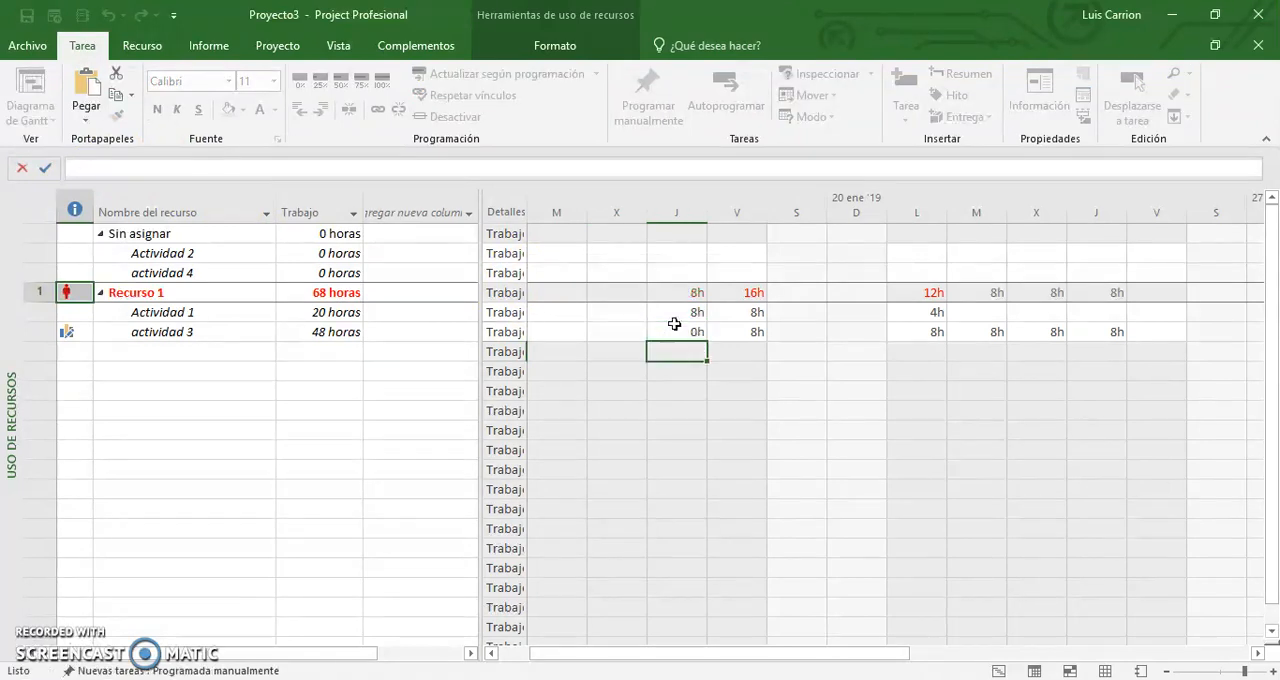
pyautogui.click(674, 324)
pyautogui.press('Right')
pyautogui.write('0')
pyautogui.press('Right')
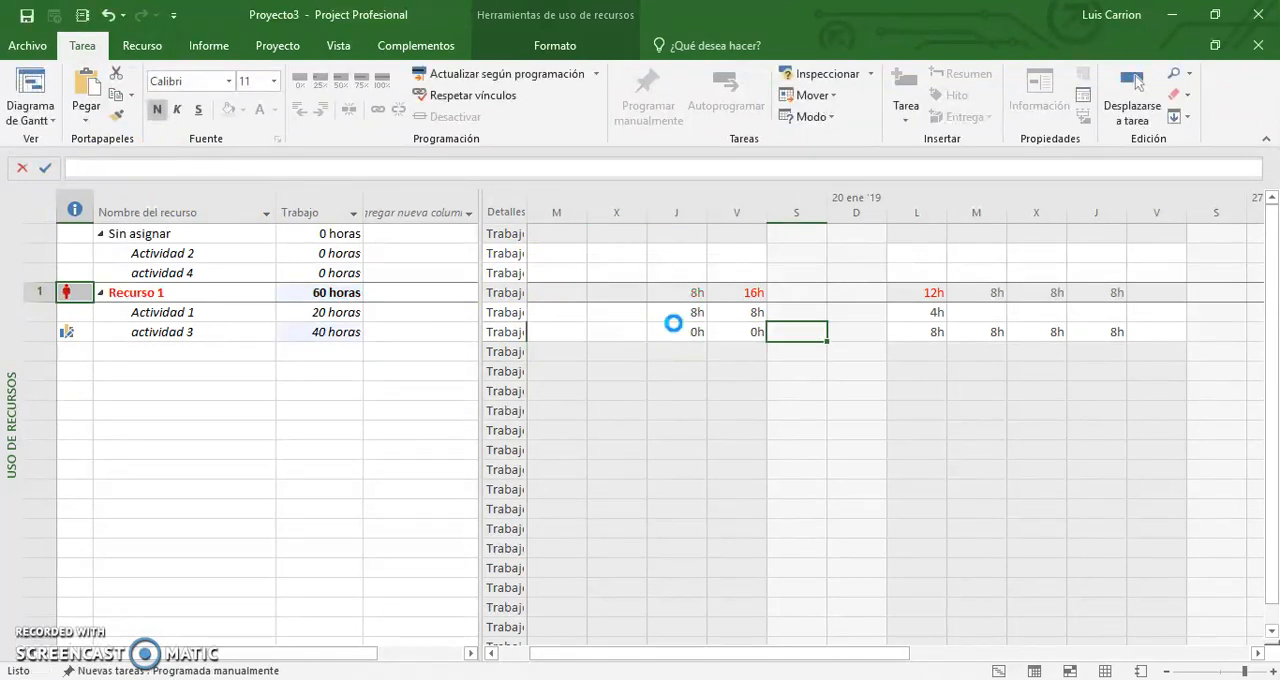
# Set the work of actividad 3 on Monday 21 January to 0h.
pyautogui.press('Right')
pyautogui.press('Right')
pyautogui.write('0')
pyautogui.press('Right')
pyautogui.press('Right')
pyautogui.press('Right')
pyautogui.press('Right')
pyautogui.press('Right')
pyautogui.press('Right')
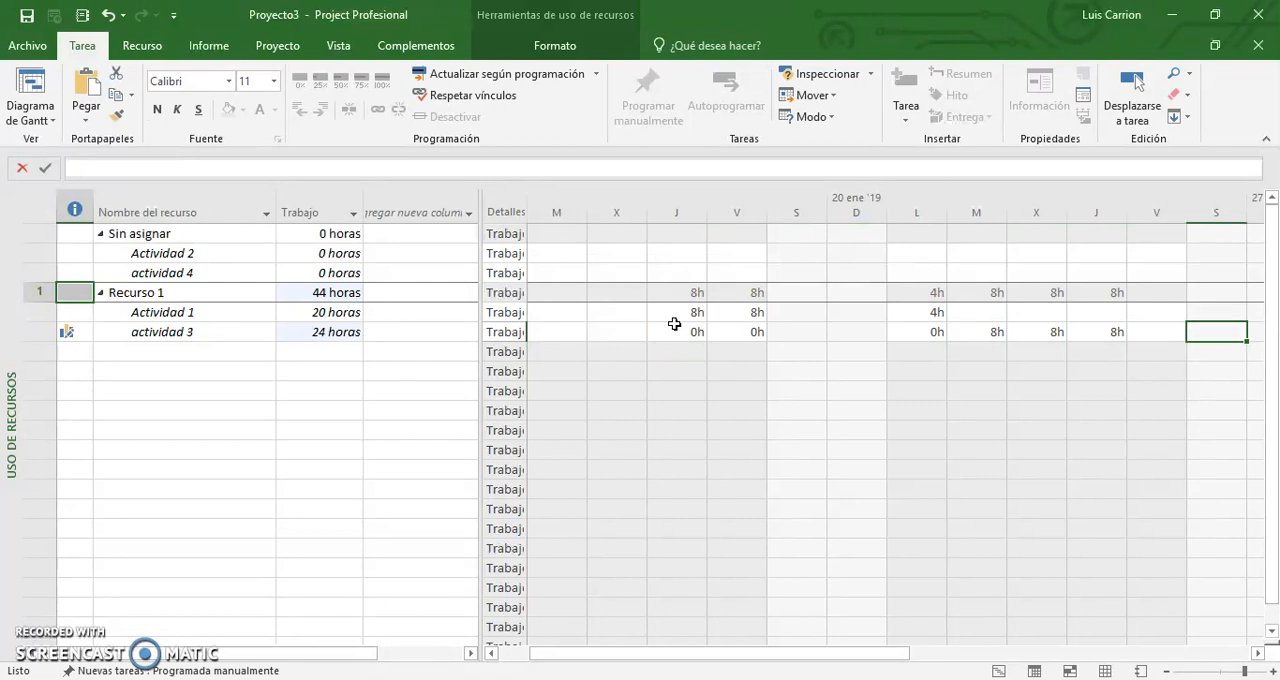
# Examine the daily work distribution of Recurso 1 between Actividad 1 and actividad 3.
pyautogui.press('Right')
pyautogui.press('Right')
pyautogui.press('Left')
pyautogui.press('Left')
pyautogui.press('Left')
pyautogui.press('Left')
pyautogui.press('Left')
pyautogui.press('Left')
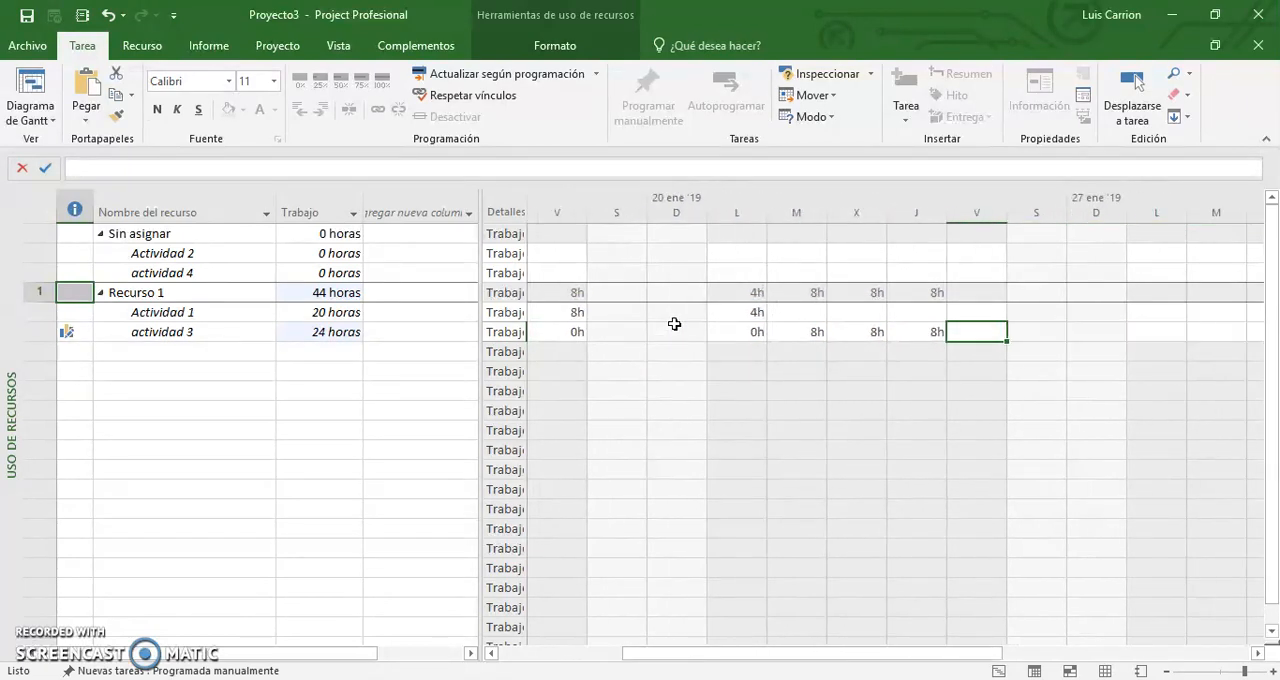
pyautogui.press('Left')
pyautogui.press('Left')
pyautogui.press('Left')
pyautogui.press('Left')
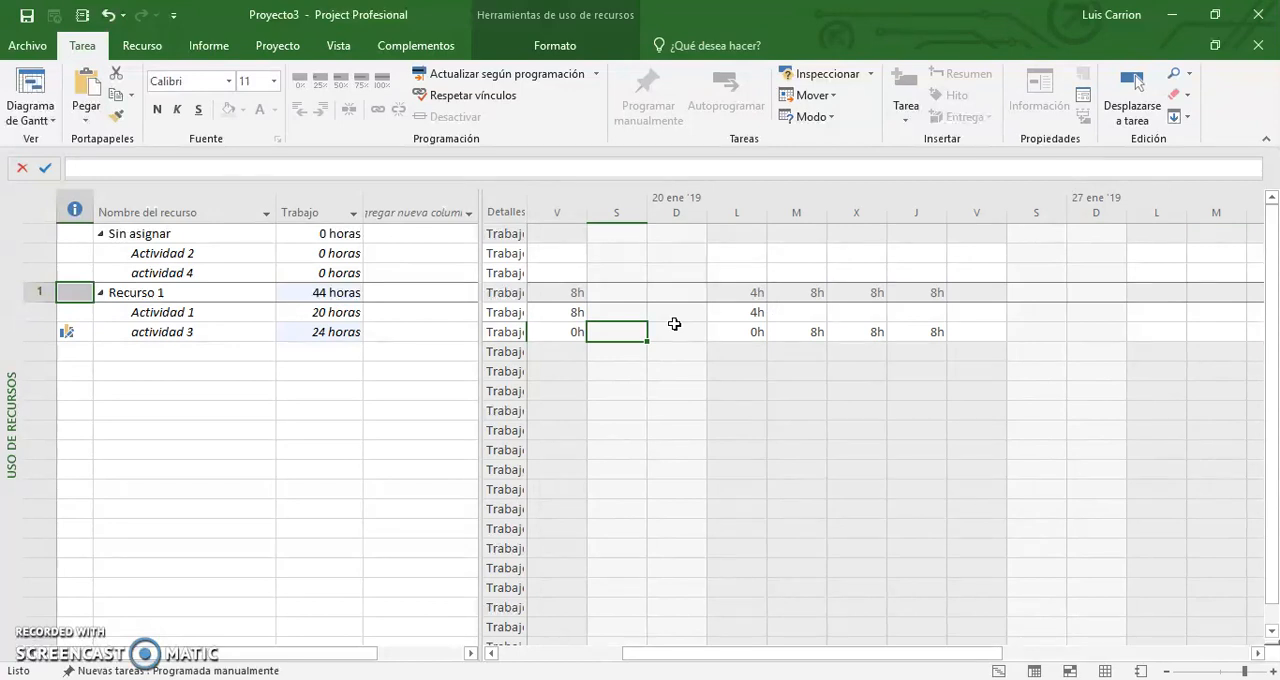
pyautogui.press('Left')
pyautogui.press('Left')
pyautogui.press('Left')
pyautogui.press('Left')
pyautogui.press('Left')
pyautogui.press('Right')
pyautogui.press('Right')
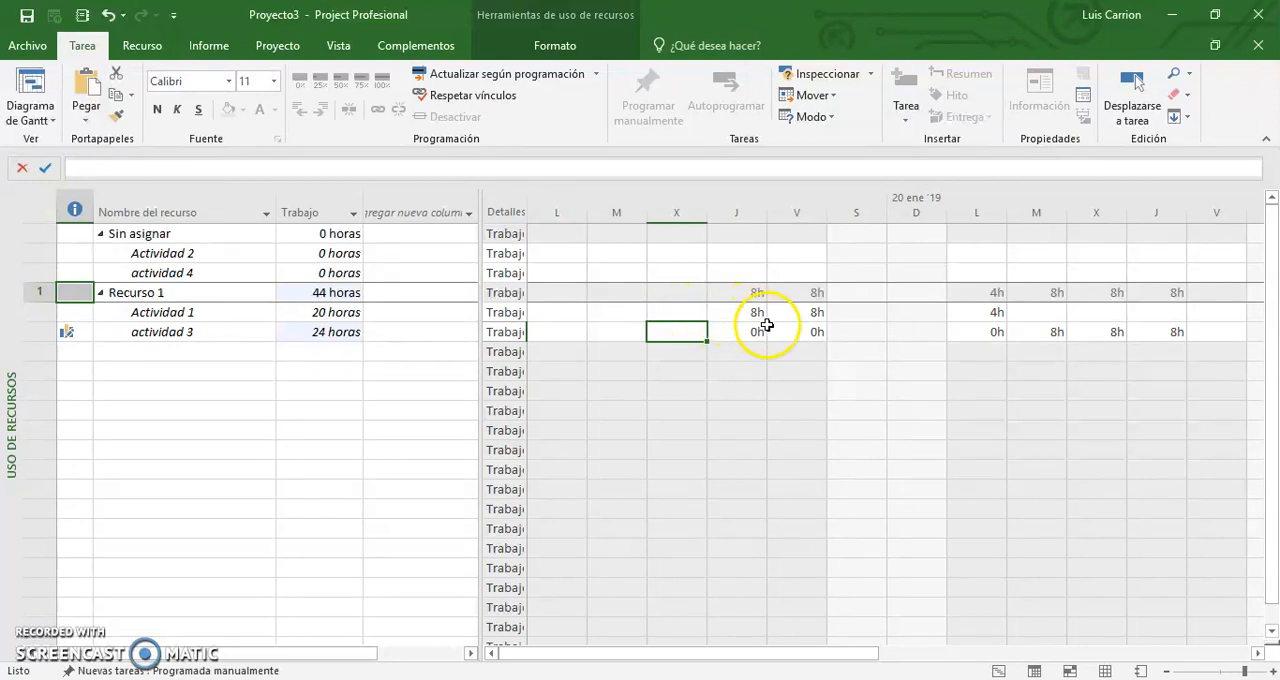
# Switch to the Gantt chart view and inspect the bars of Actividad 1 and actividad 3.
pyautogui.click(30, 118)
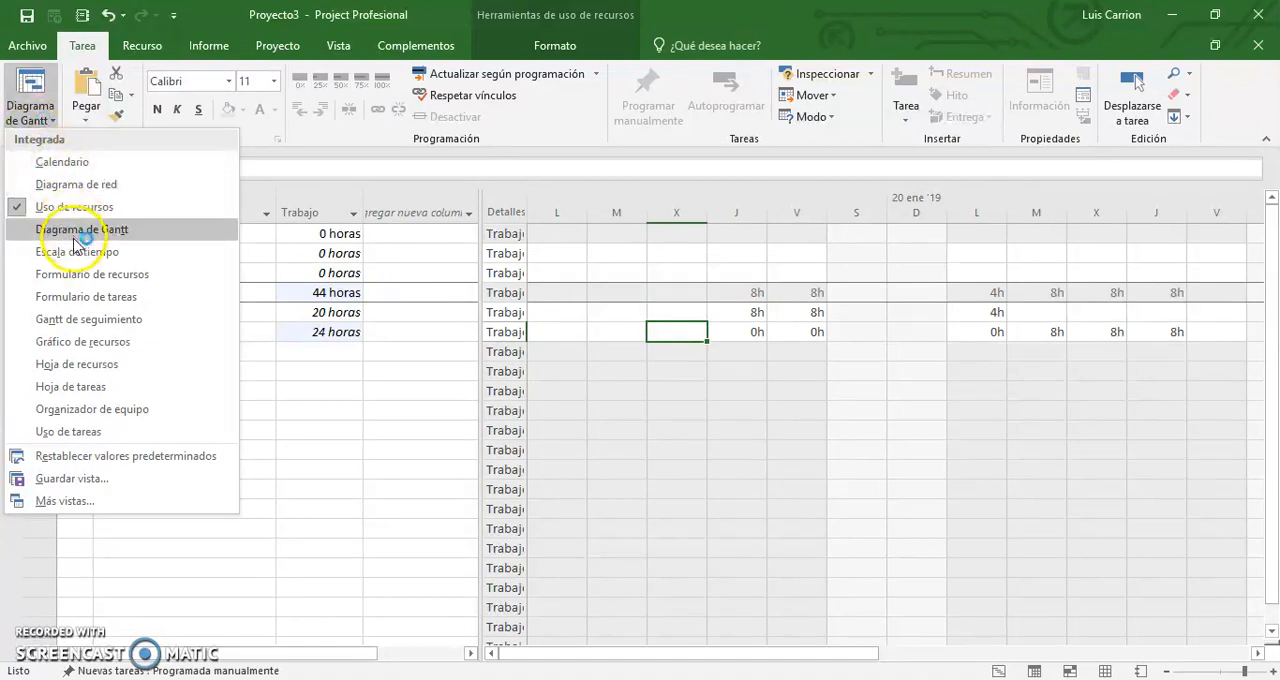
pyautogui.click(38, 93)
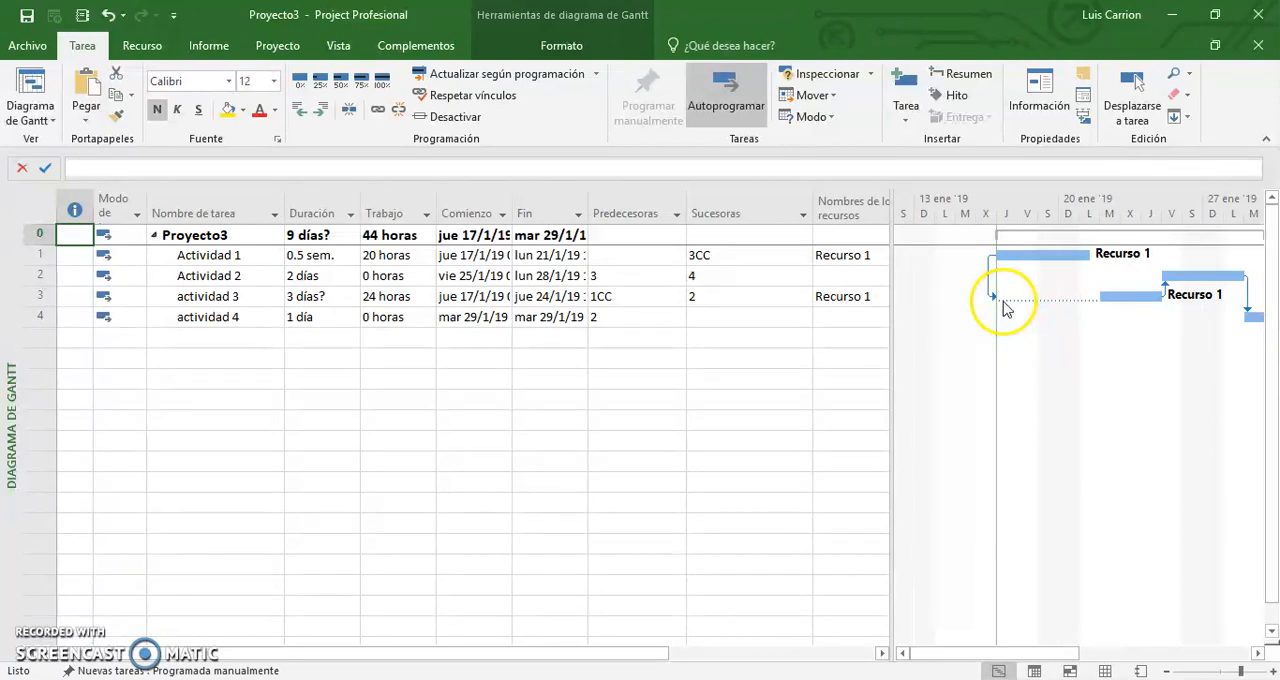
pyautogui.moveTo(1005, 309)
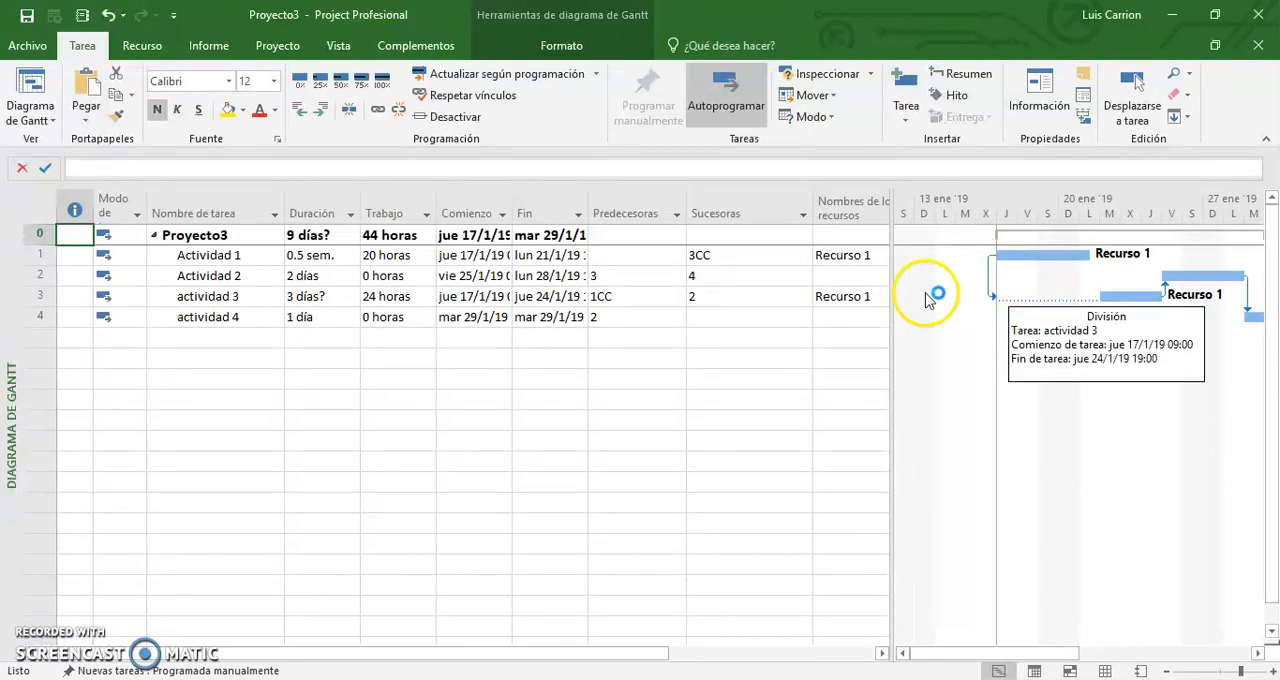
# Split the bar of Actividad 1 and move its last part so that the task ends on Wednesday 23 January.
pyautogui.click(1037, 257)
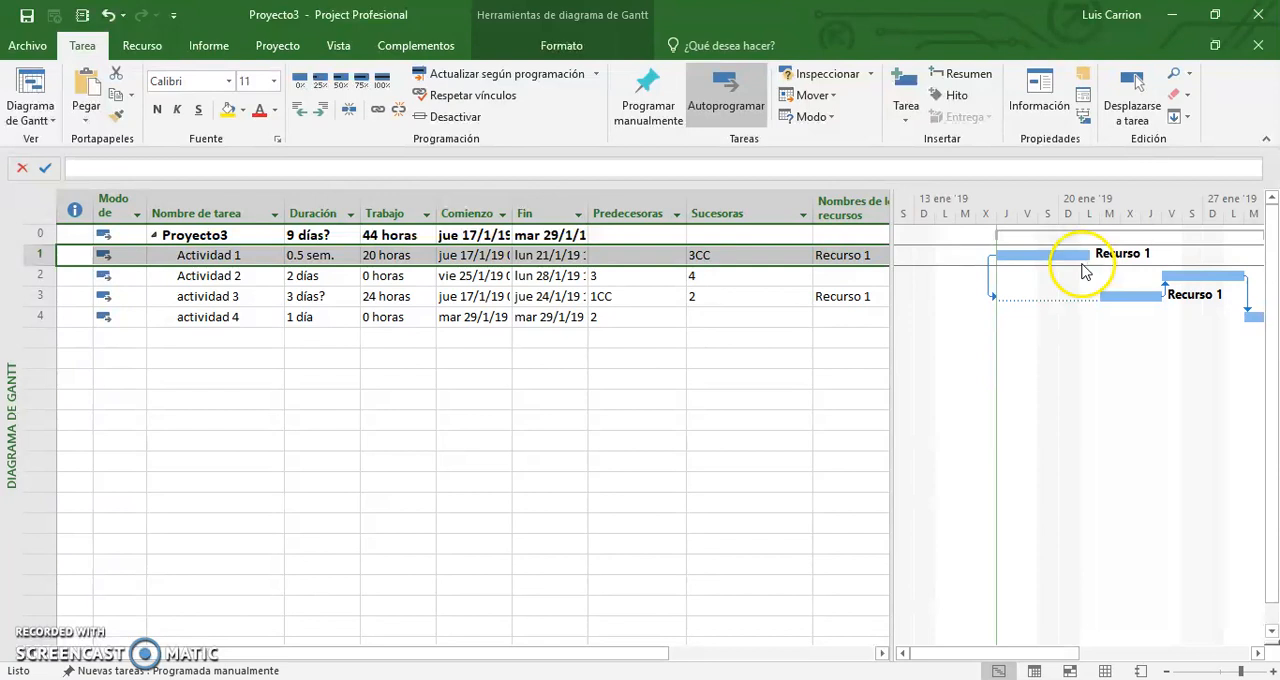
pyautogui.click(348, 113)
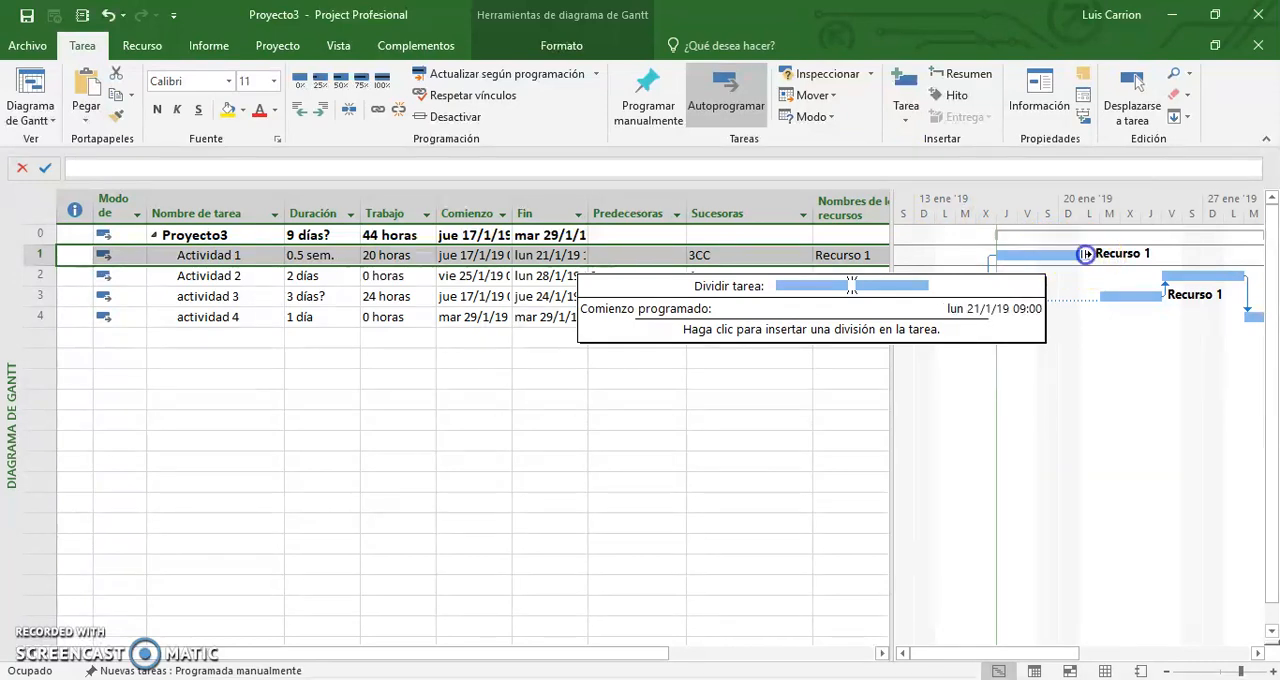
pyautogui.moveTo(1082, 255); pyautogui.dragTo(1126, 252)
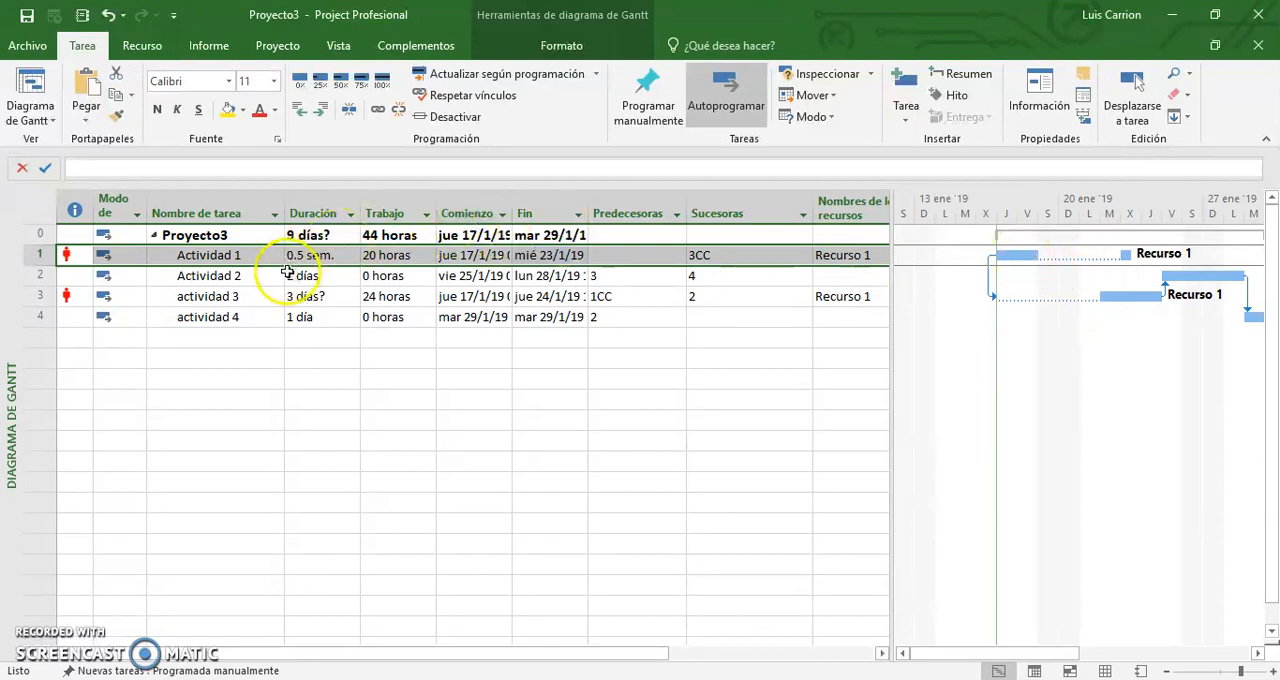
# Check the duration, work and finish date of Actividad 1 against its split bar.
pyautogui.click(322, 255)
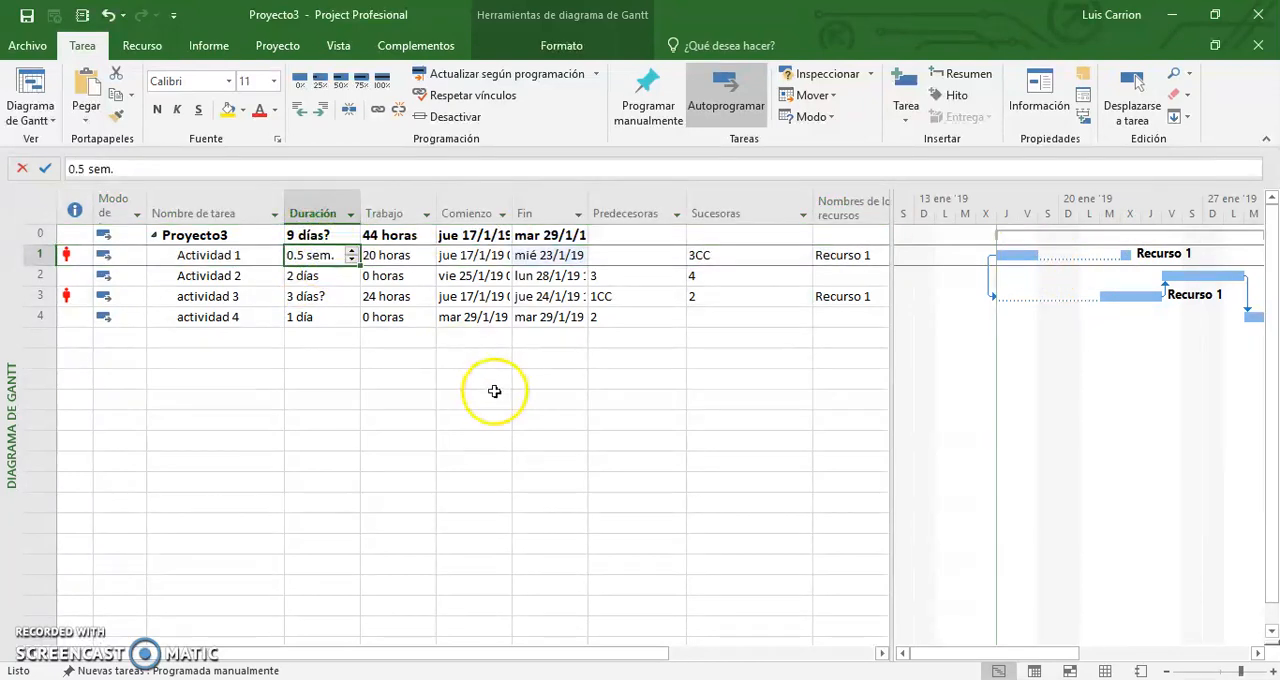
pyautogui.click(401, 256)
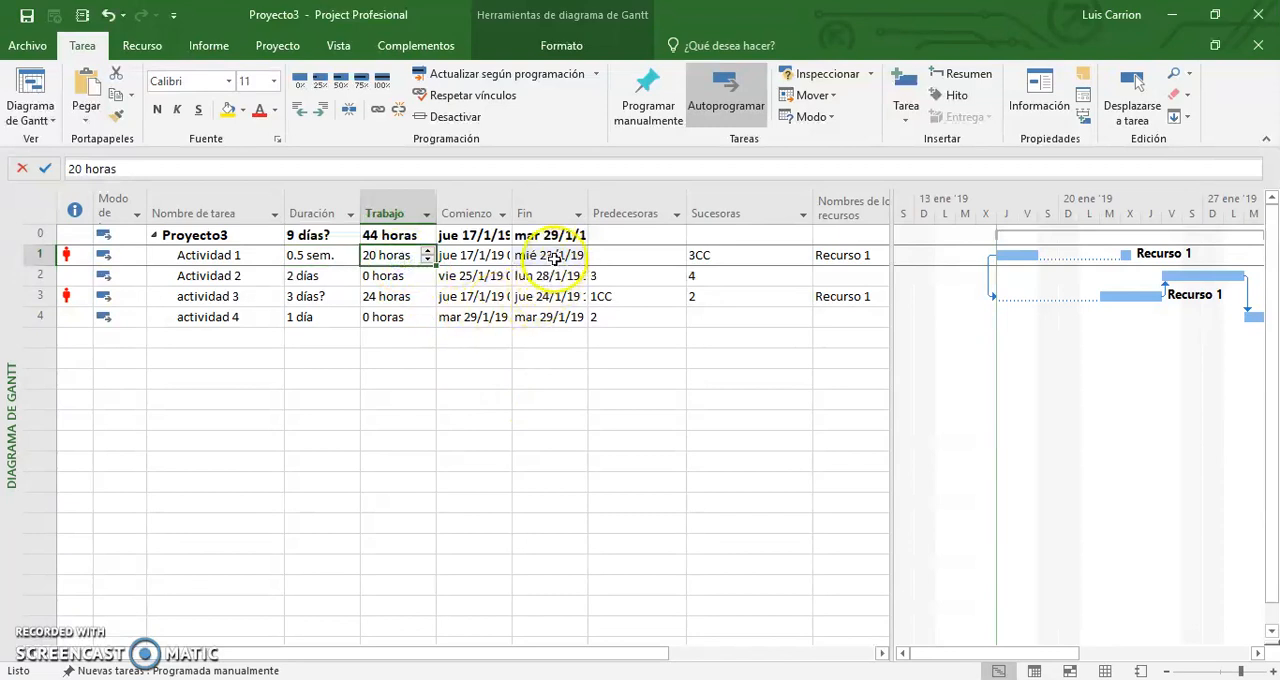
pyautogui.click(545, 255)
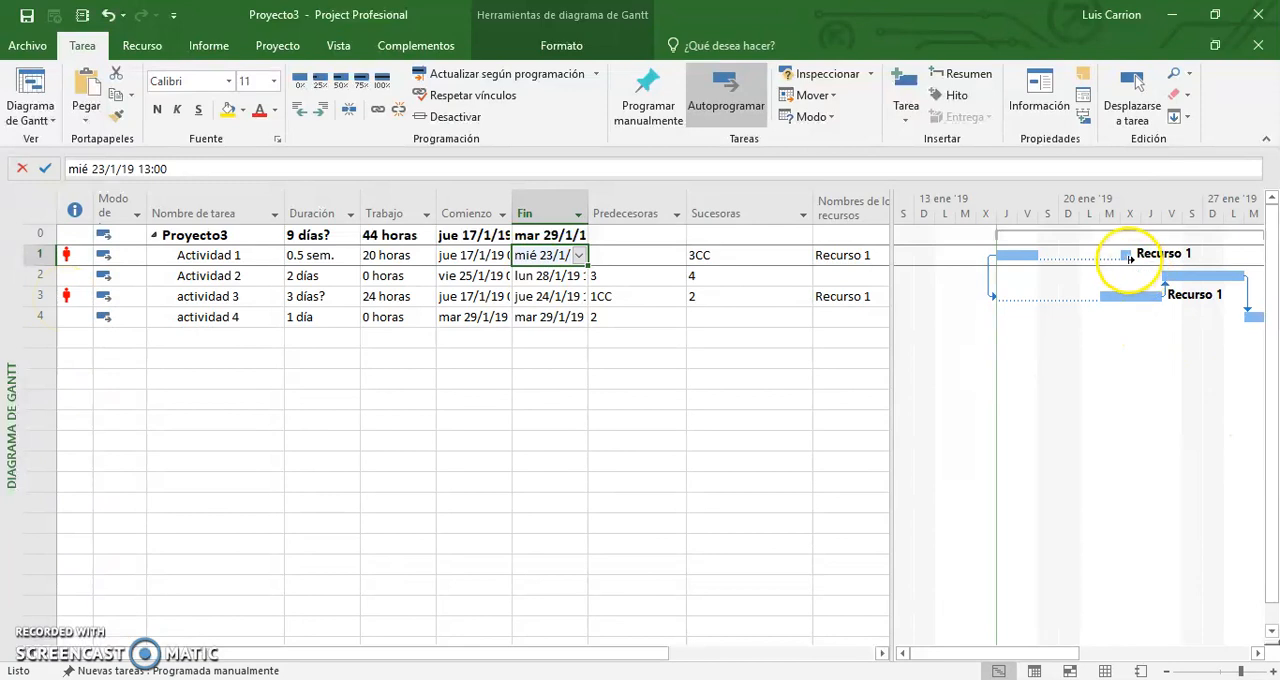
pyautogui.moveTo(1120, 298)
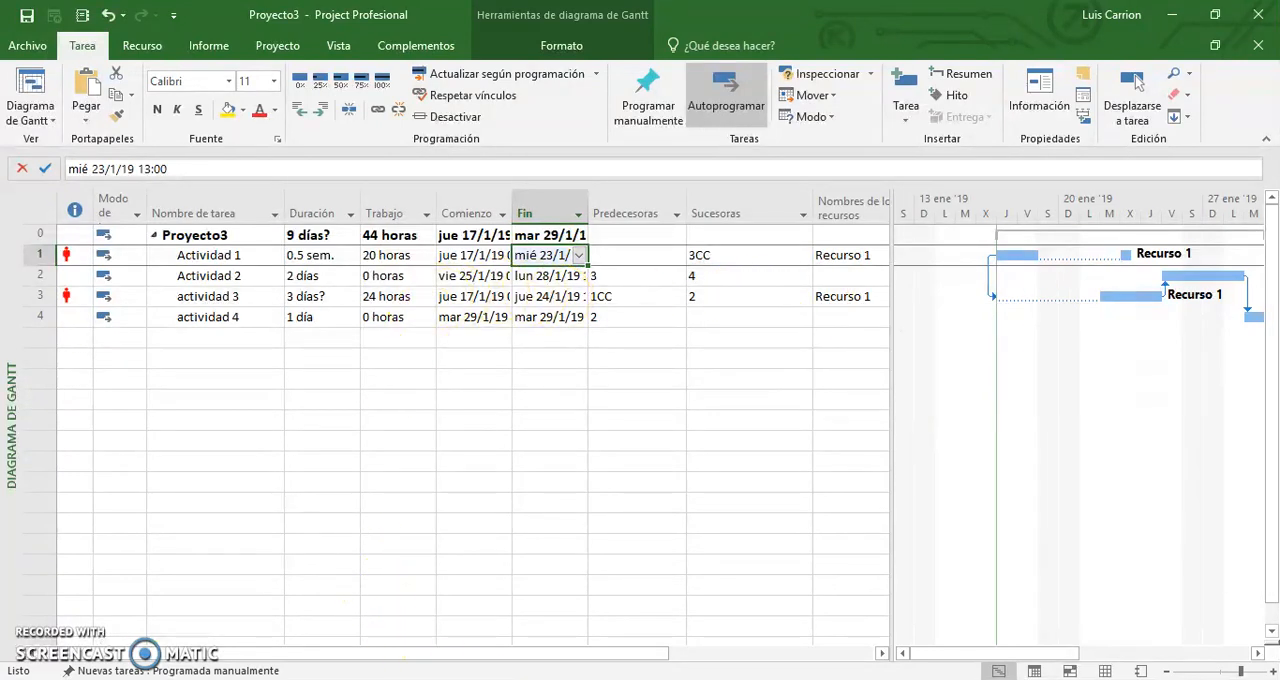
# View the "Tipos de tareas" slide in the presentation, and return to Project.
pyautogui.moveTo(455, 676)
pyautogui.click(628, 620)
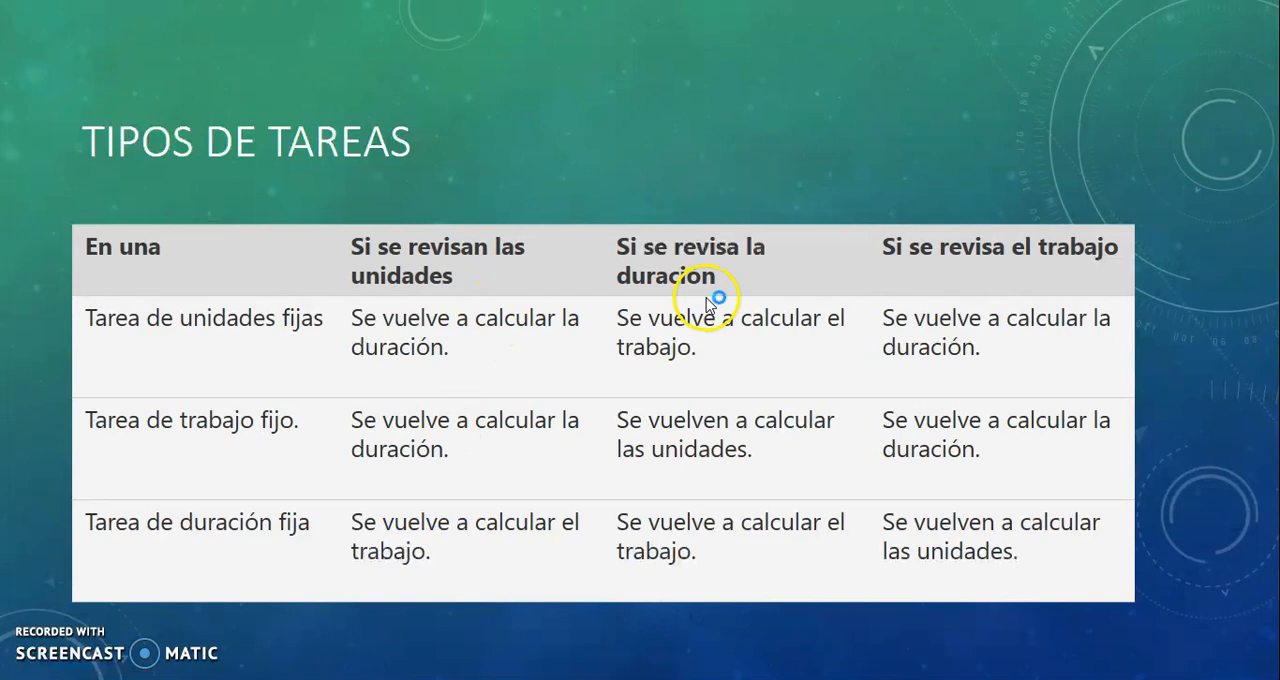
pyautogui.hotkey('alt', 'Tab')
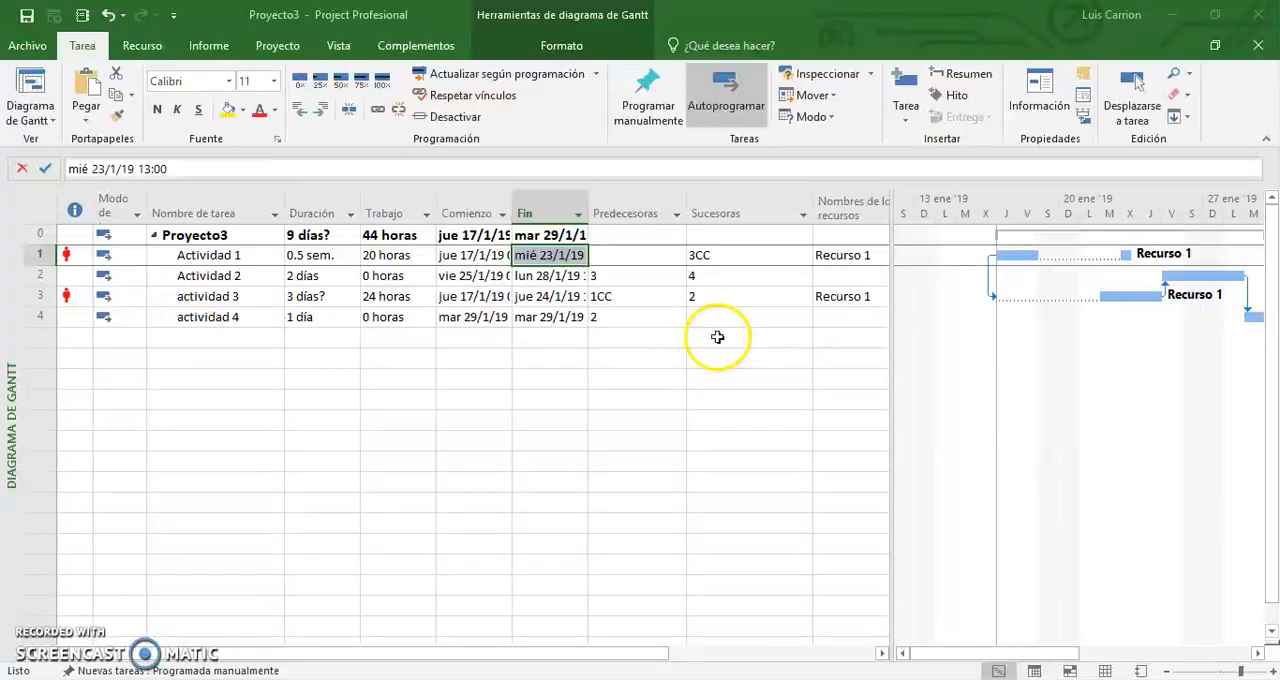
# Set the work of Actividad 1 to 24 hours, and switch back to the "Tipos de tareas" slide.
pyautogui.click(370, 255)
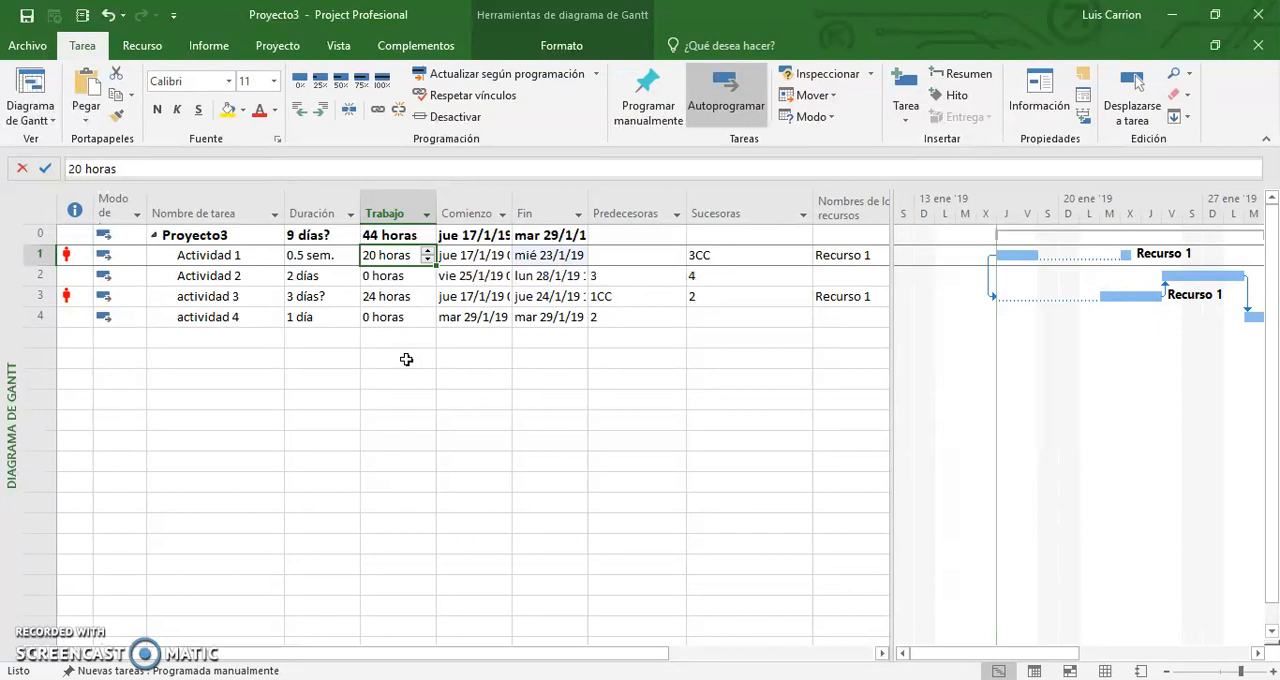
pyautogui.write('24')
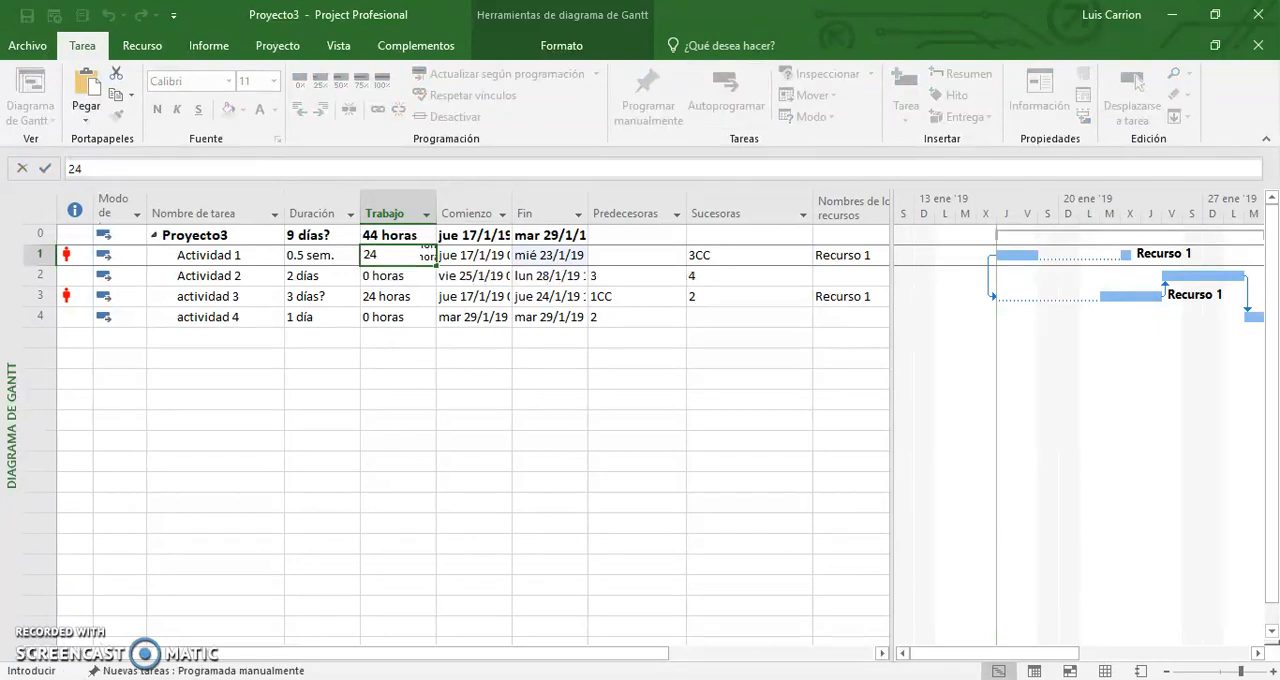
pyautogui.press('Return')
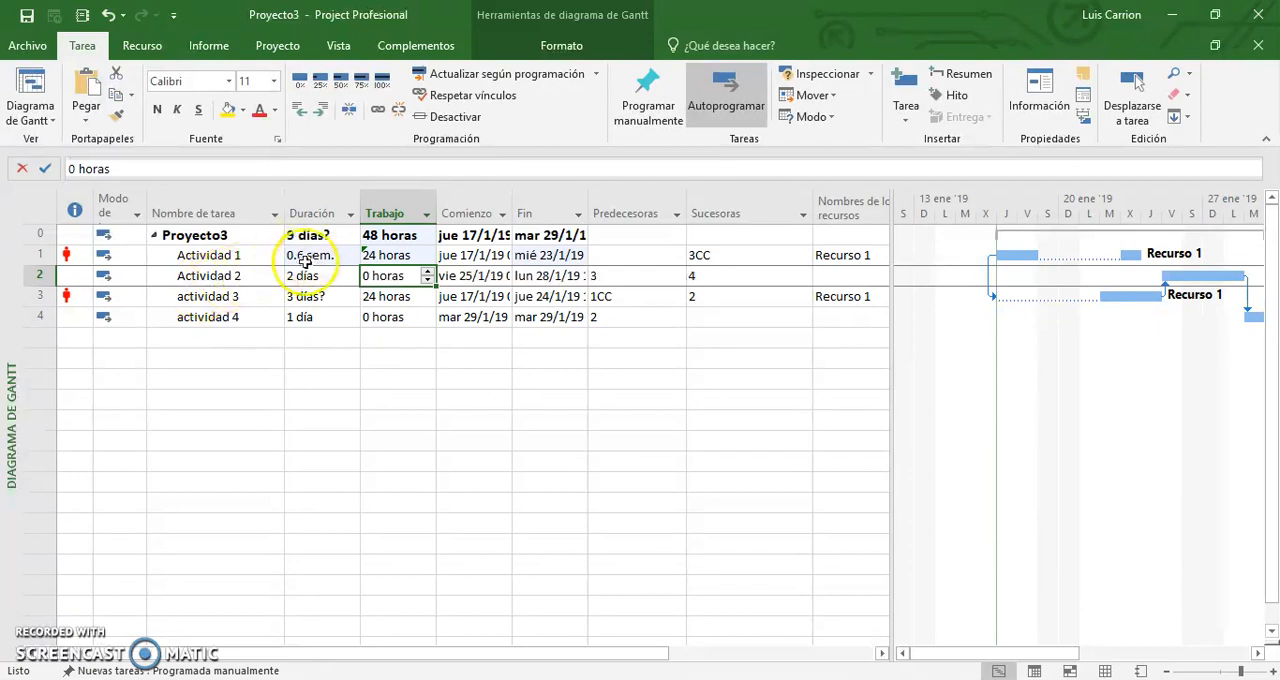
pyautogui.hotkey('alt', 'Tab')
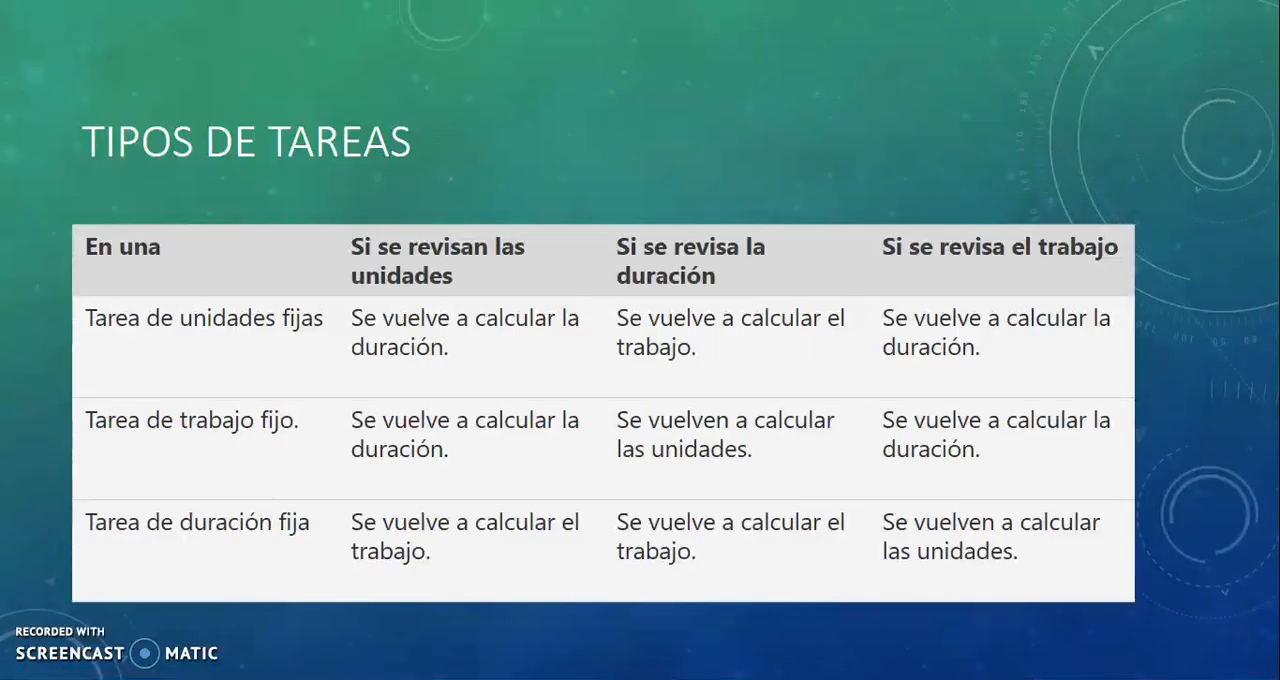